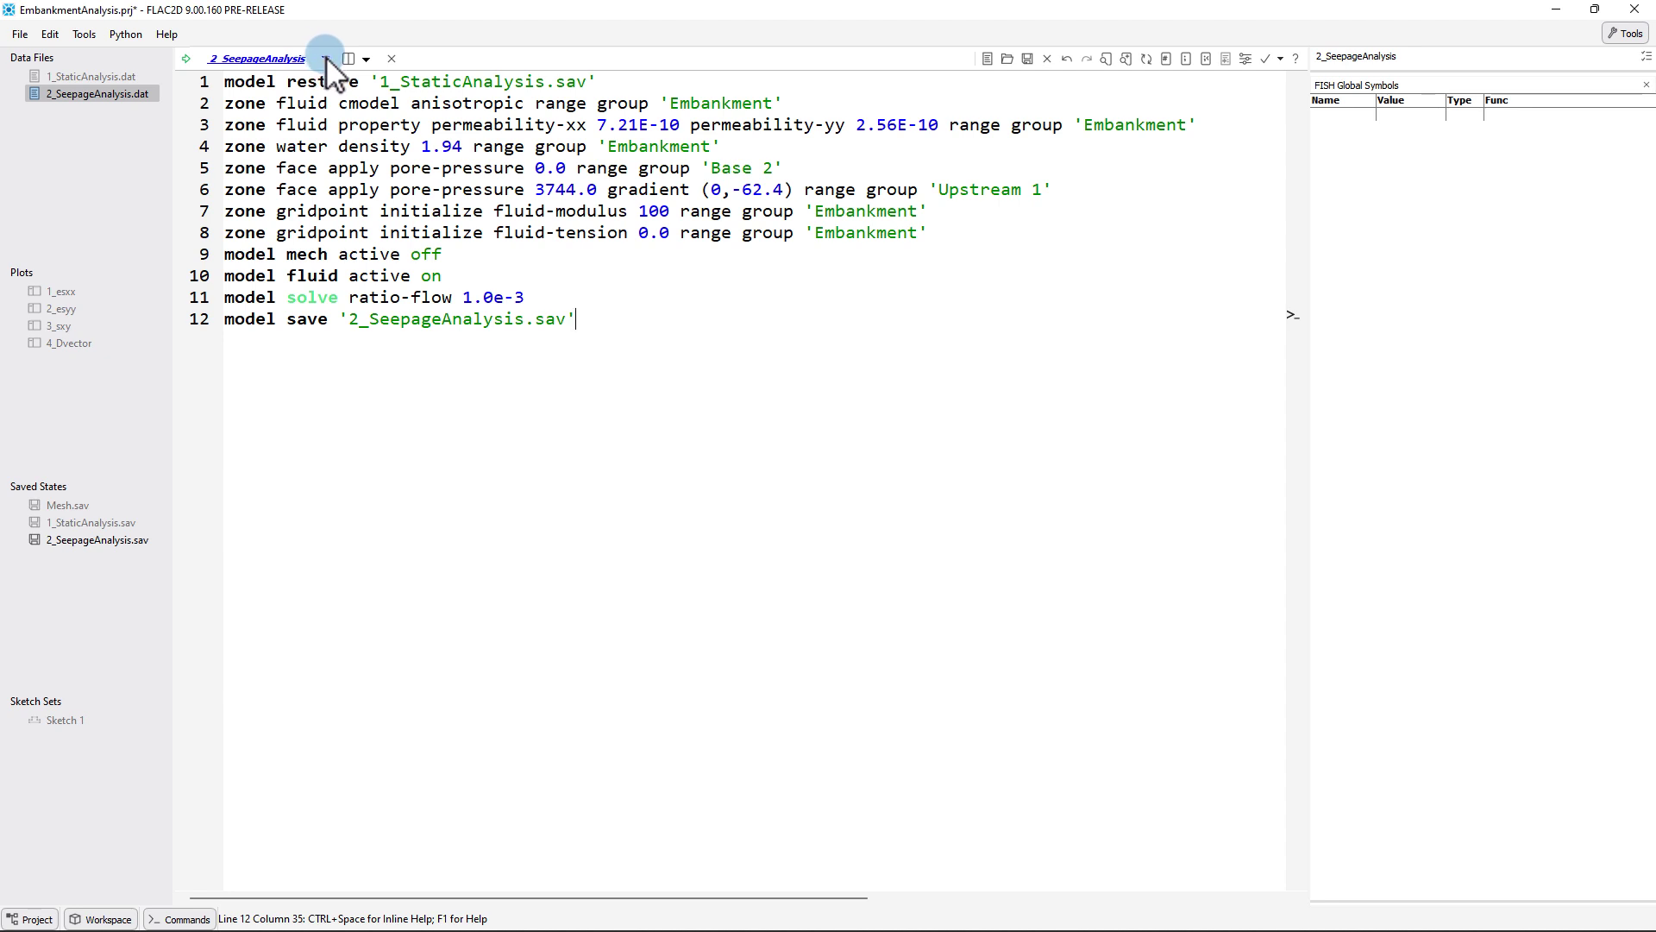
# Create a new plot named 5_pp
pyautogui.click(326, 58)
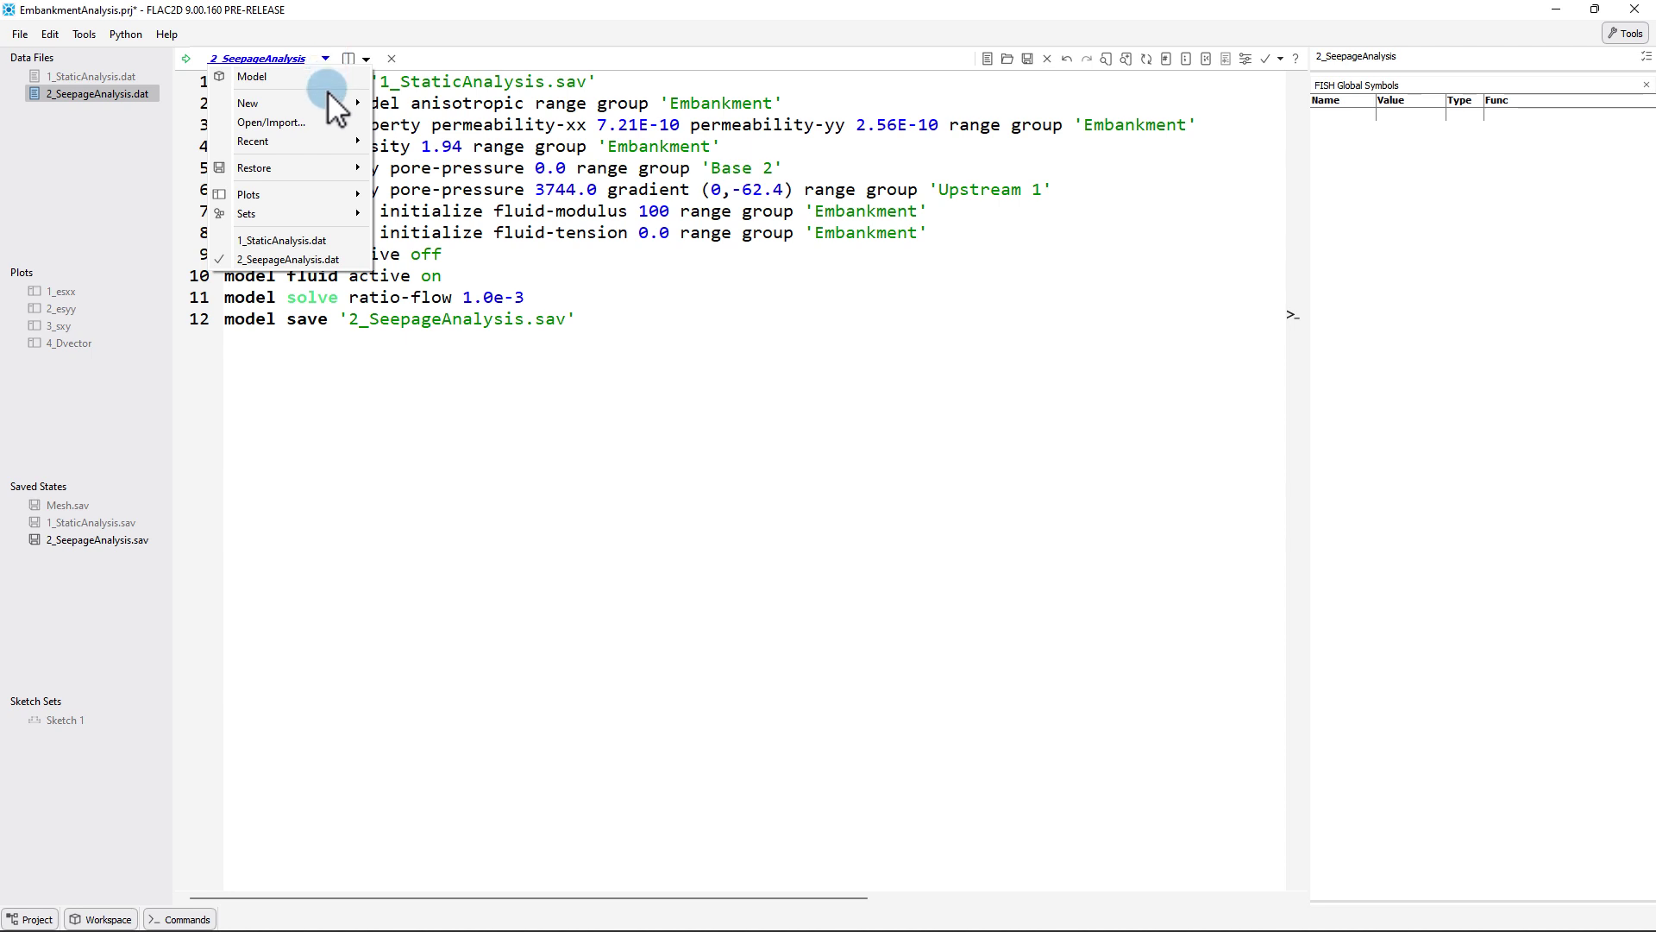
pyautogui.click(395, 121)
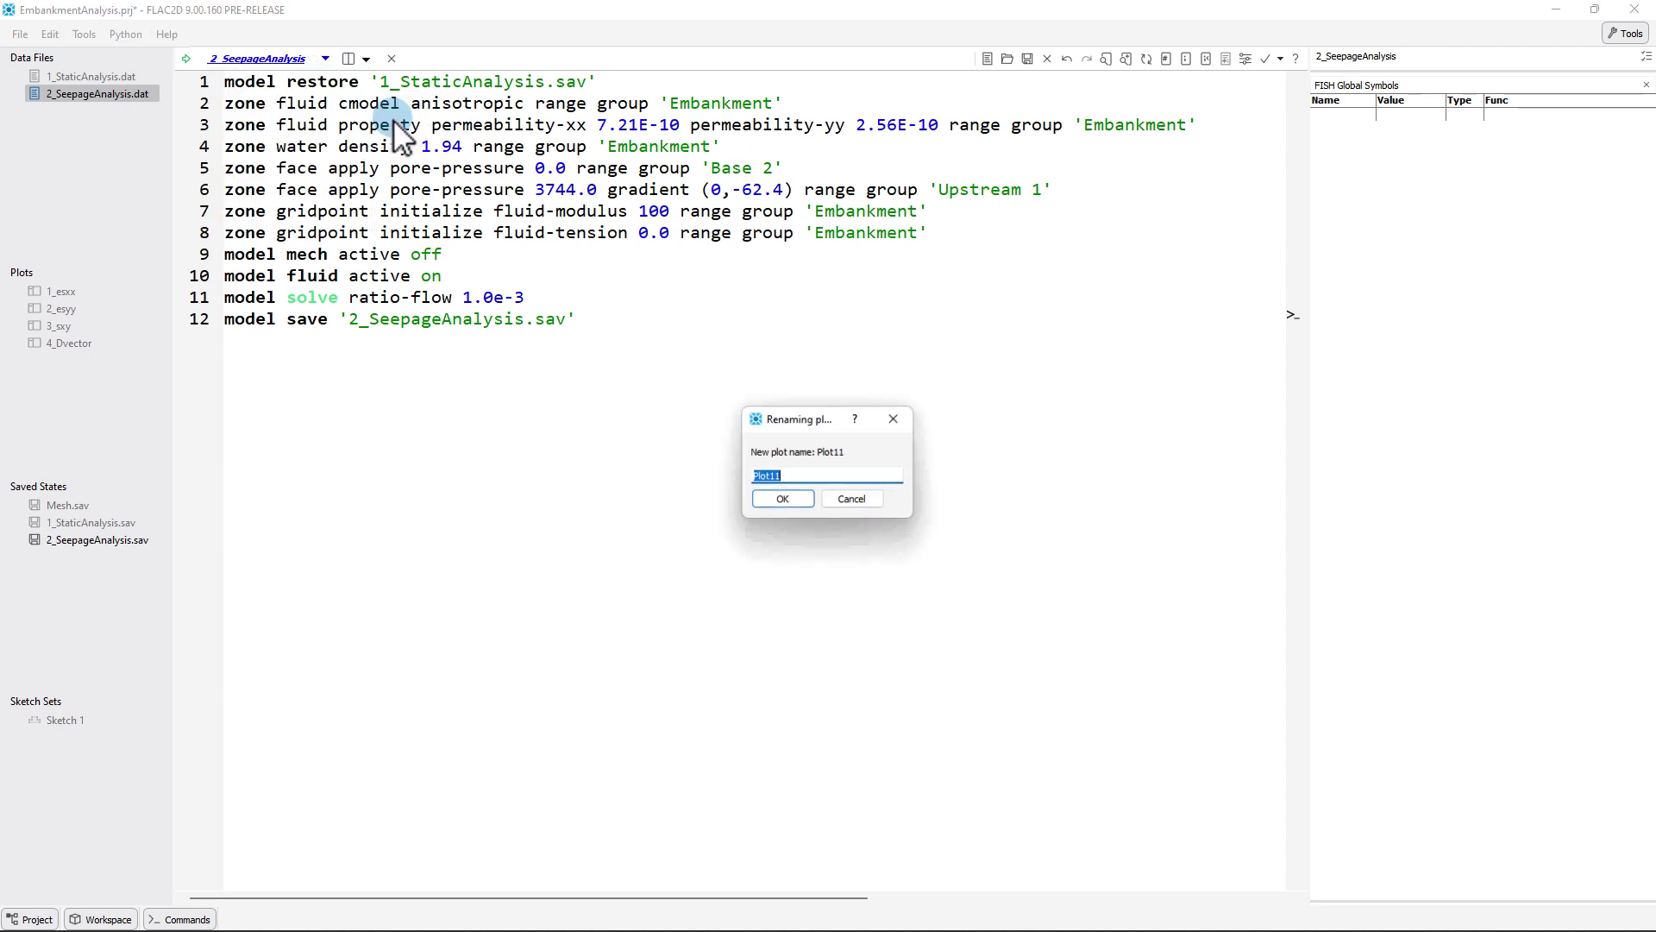
pyautogui.write('5_')
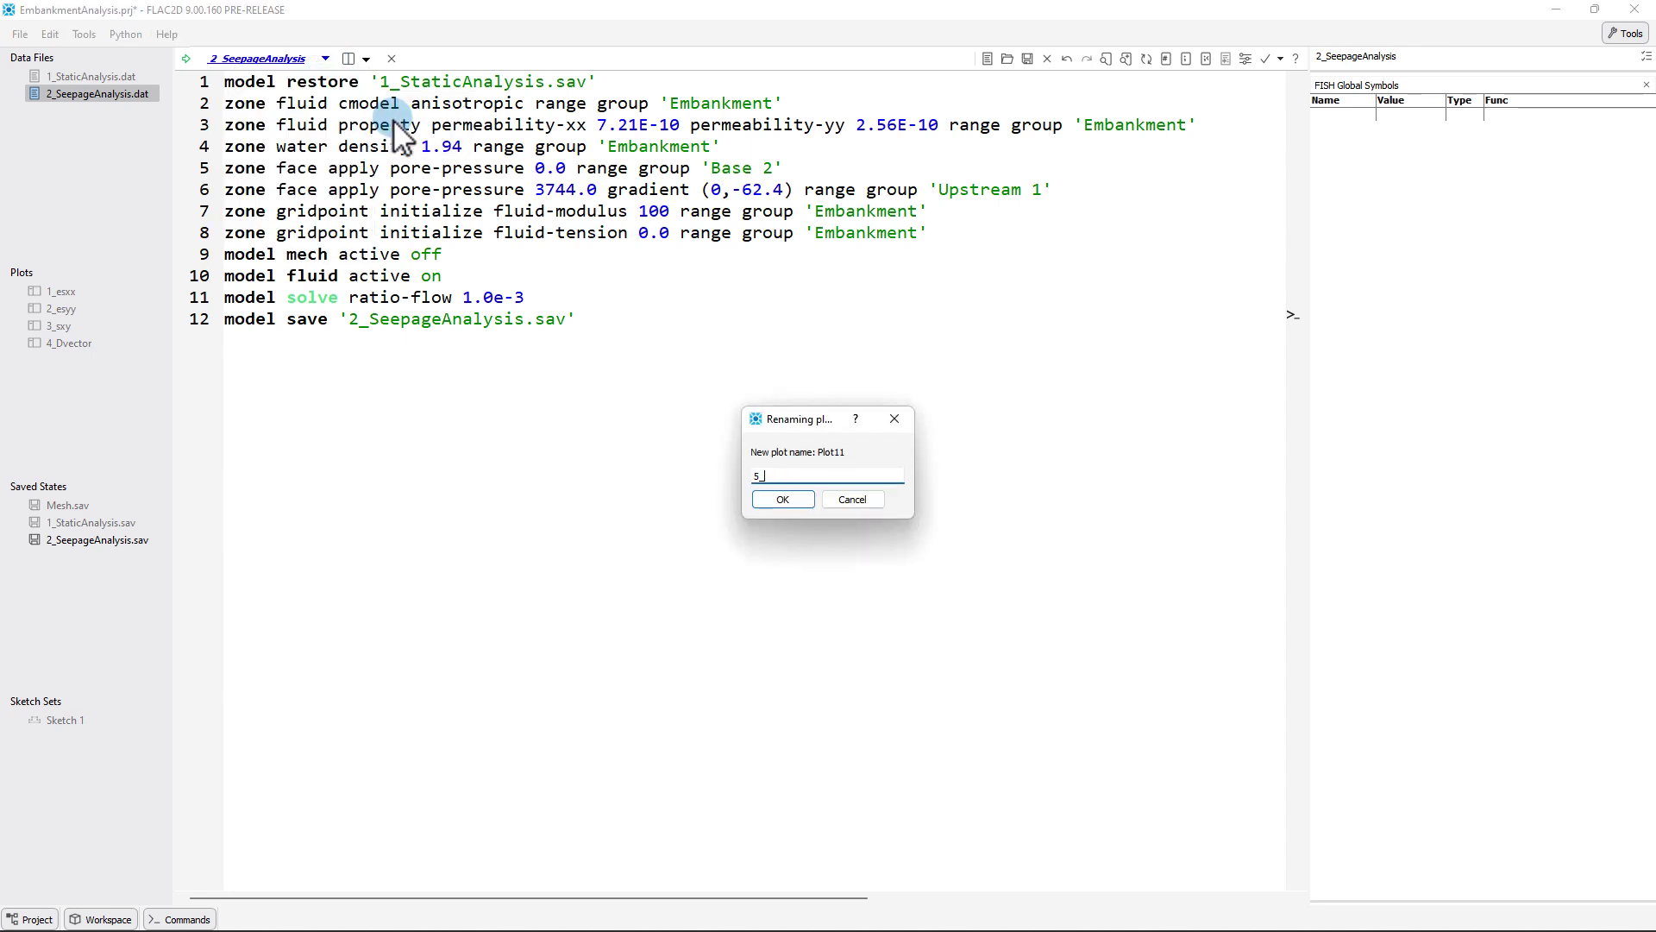
pyautogui.write('pp')
pyautogui.press('Return')
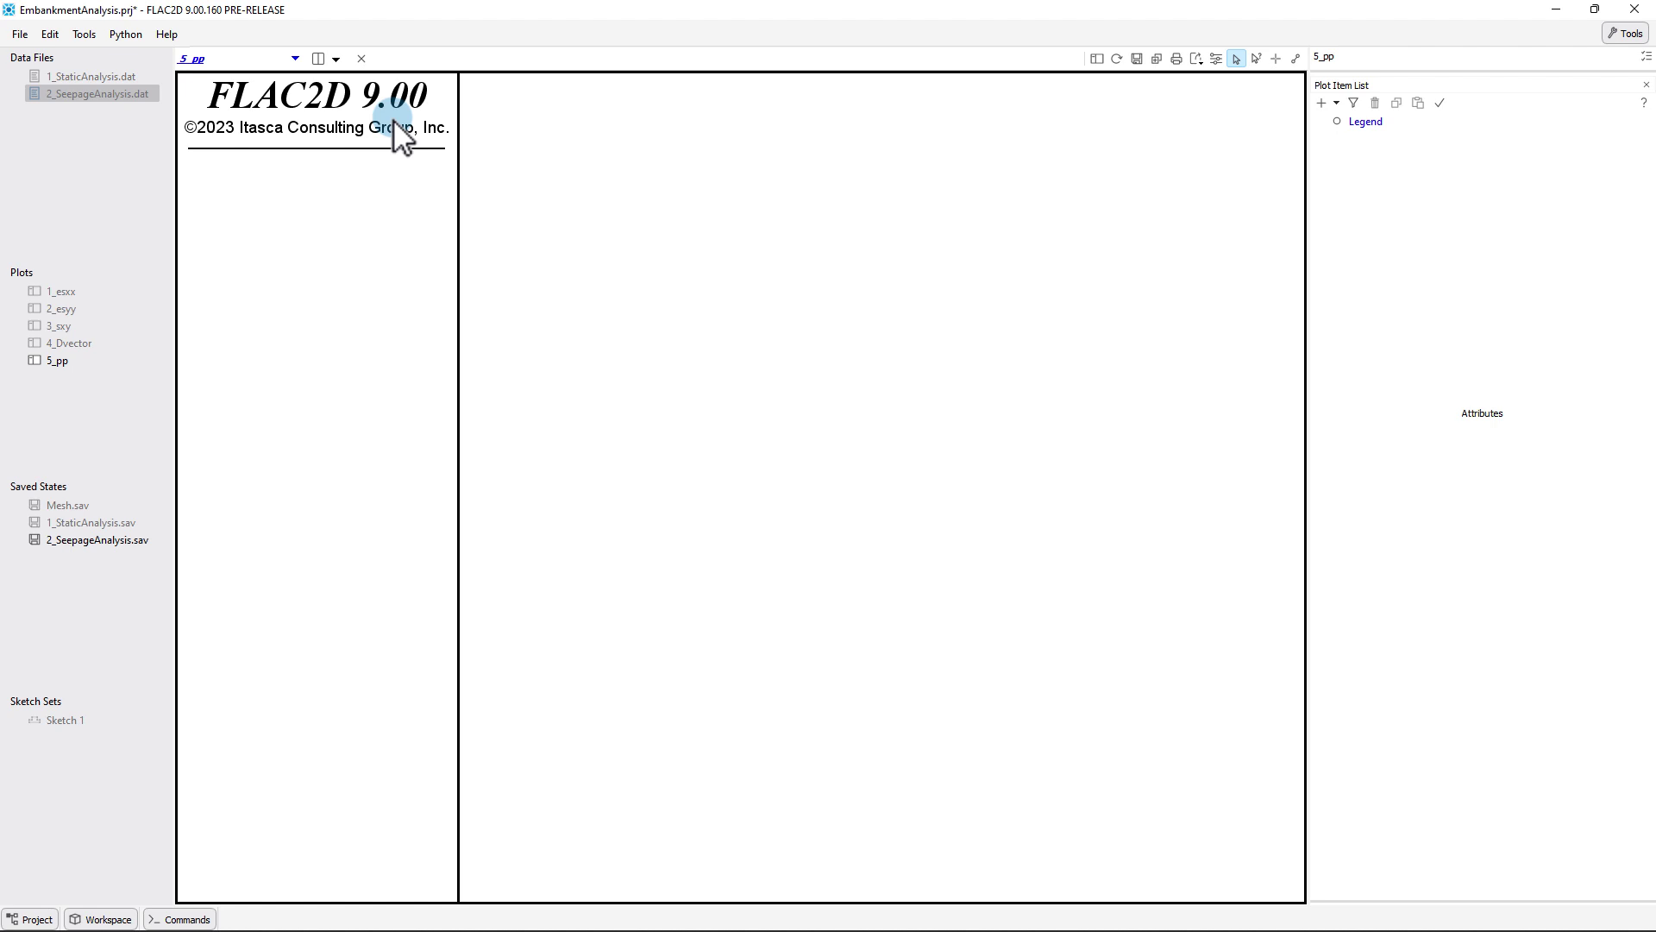
# Add a Zone plot item to the empty 5_pp plot
pyautogui.rightClick(671, 228)
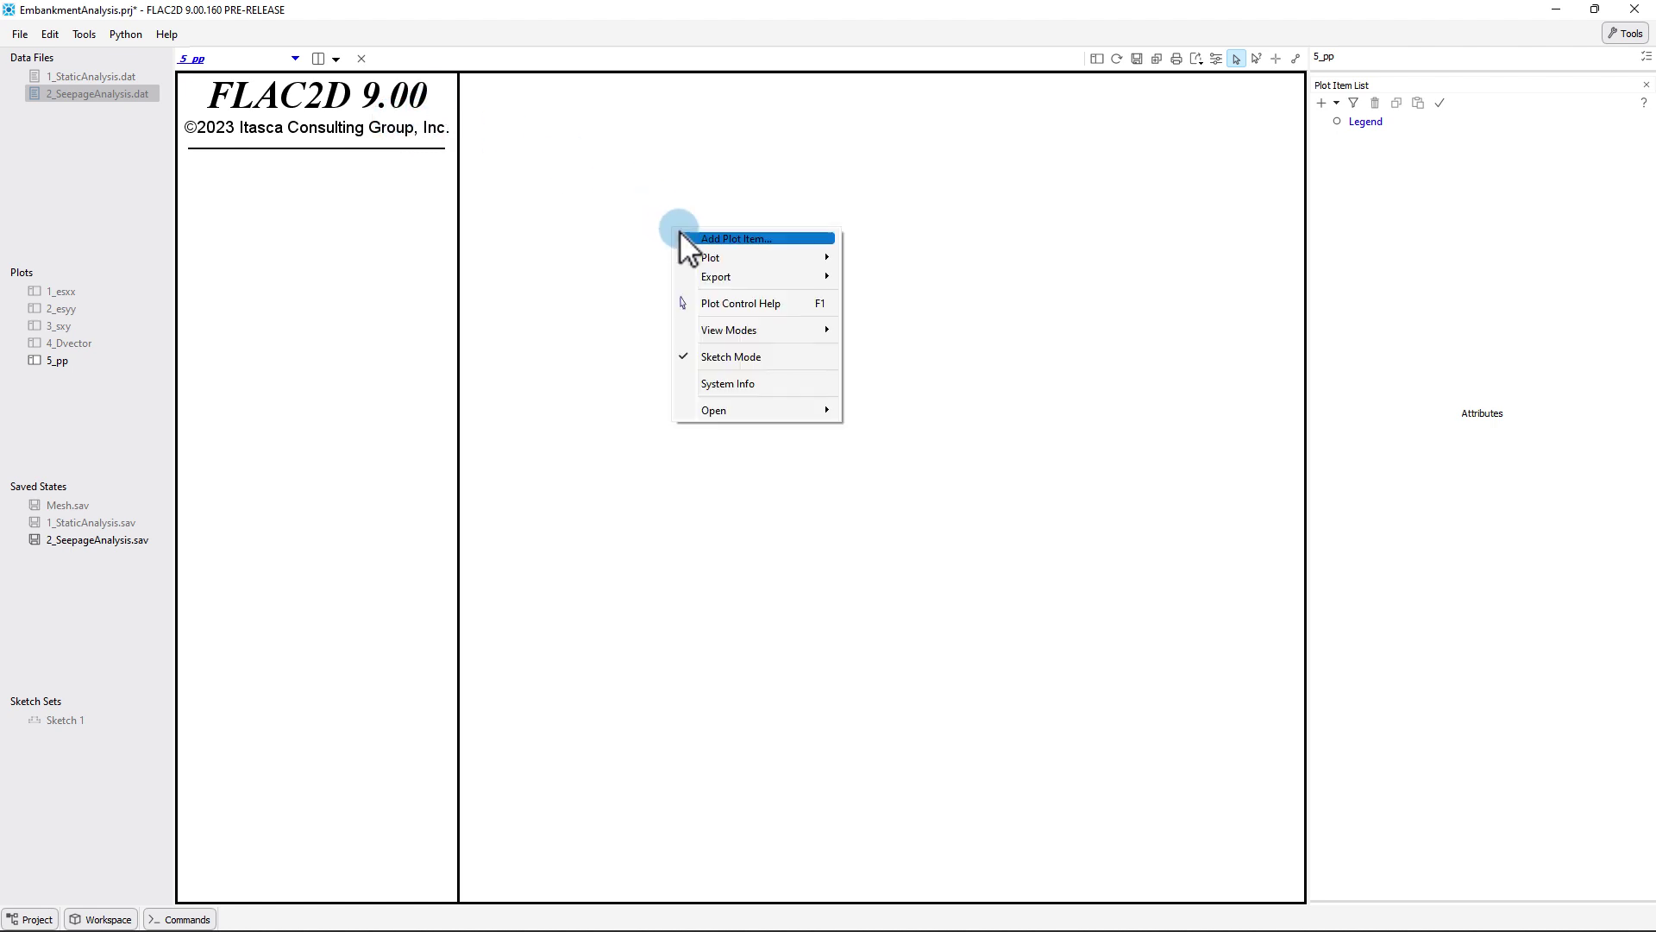
pyautogui.click(690, 238)
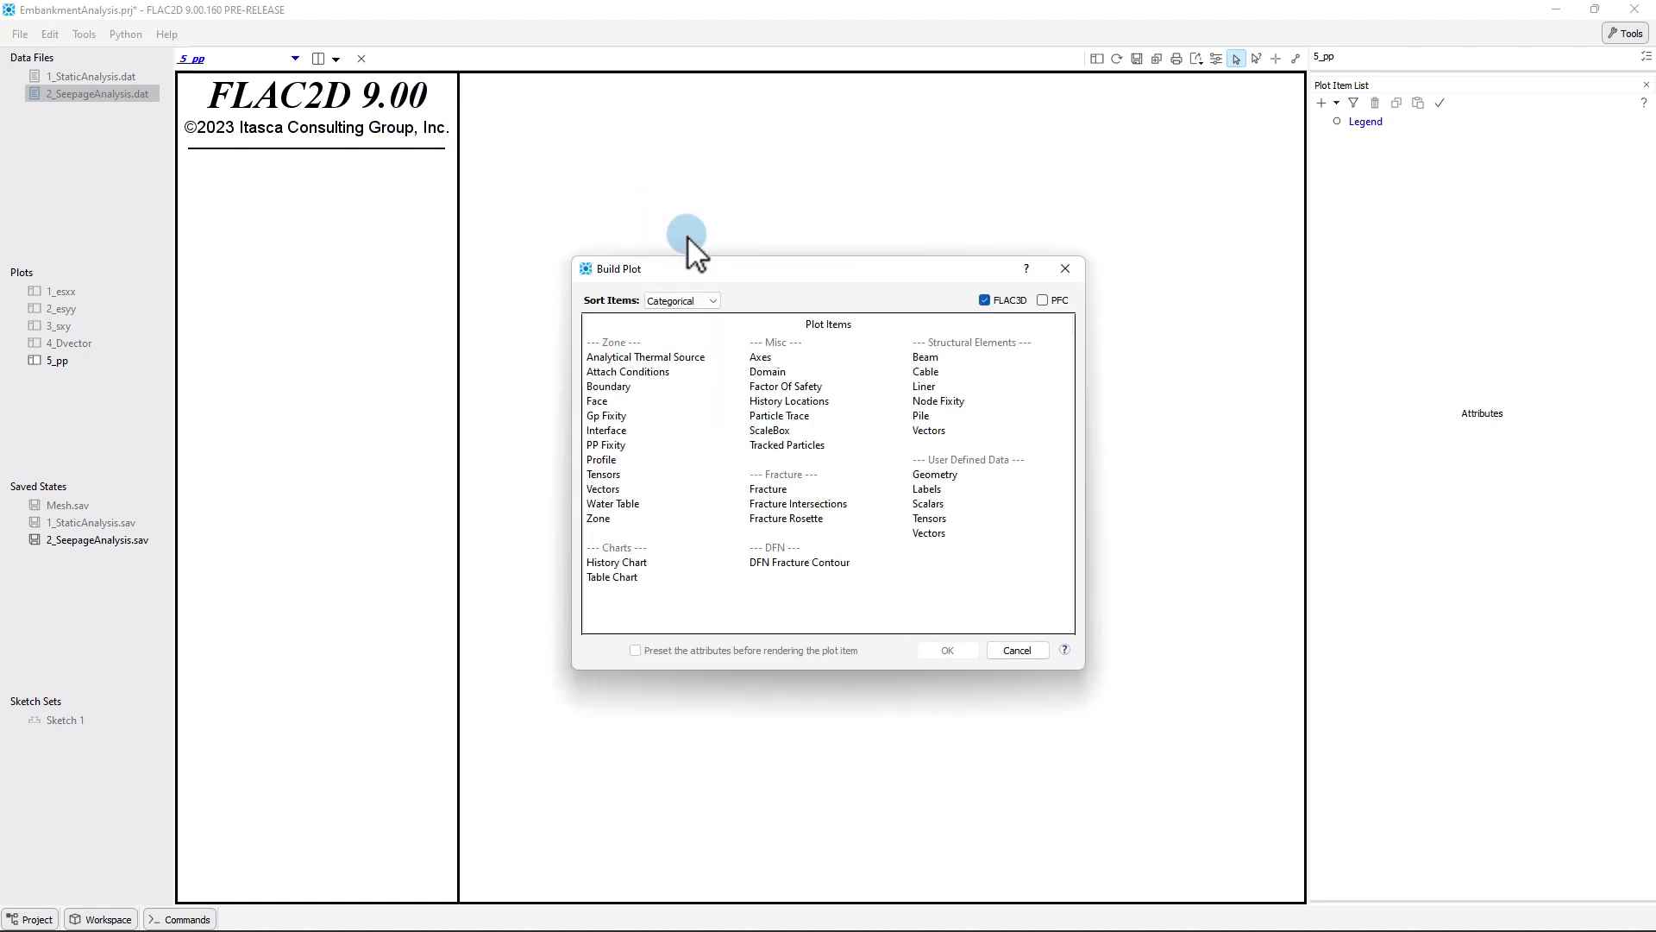
pyautogui.doubleClick(601, 520)
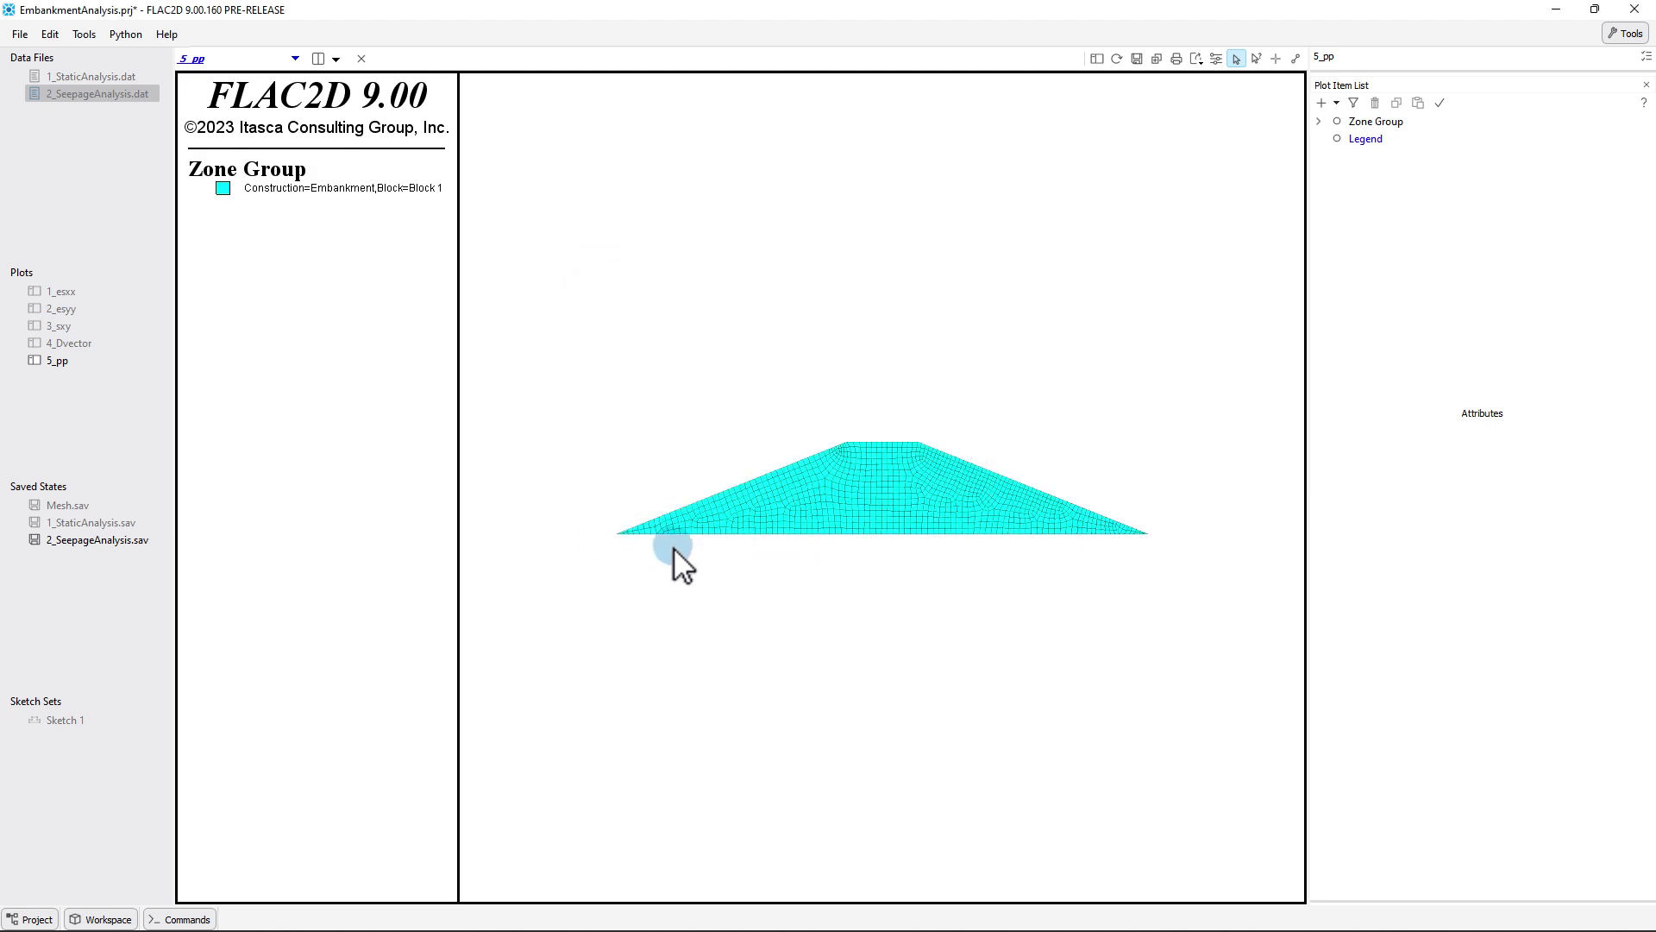
# Color the zones in the 5_pp plot by contour, with Pore Pressure as the zone value
pyautogui.click(1380, 121)
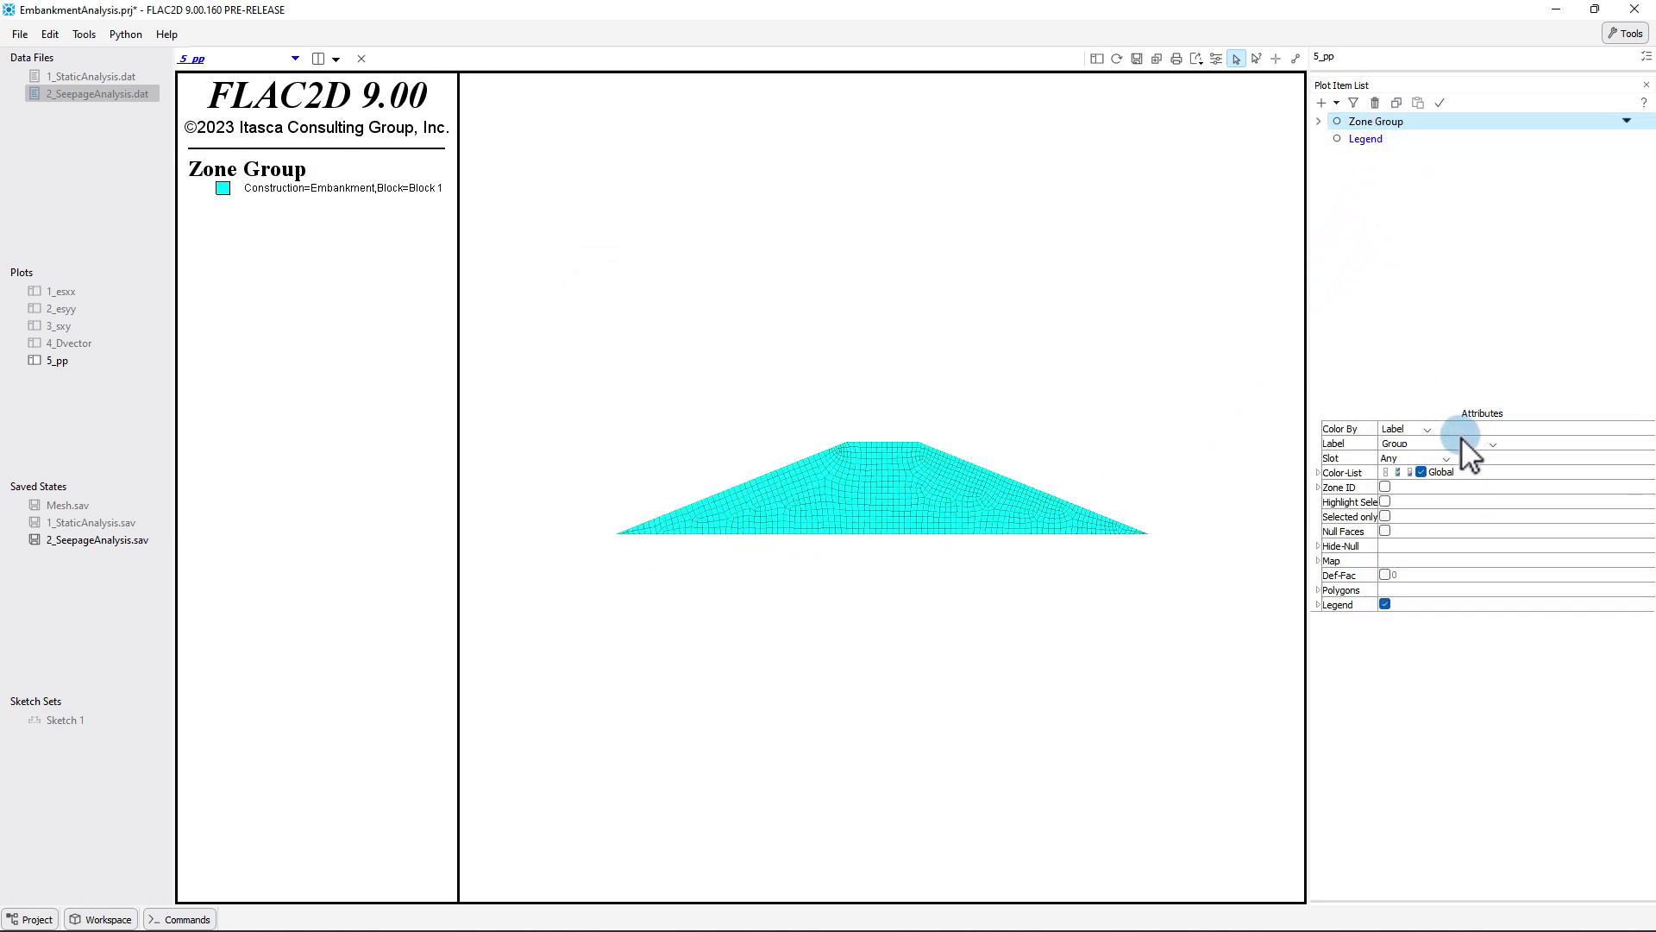
pyautogui.click(1428, 430)
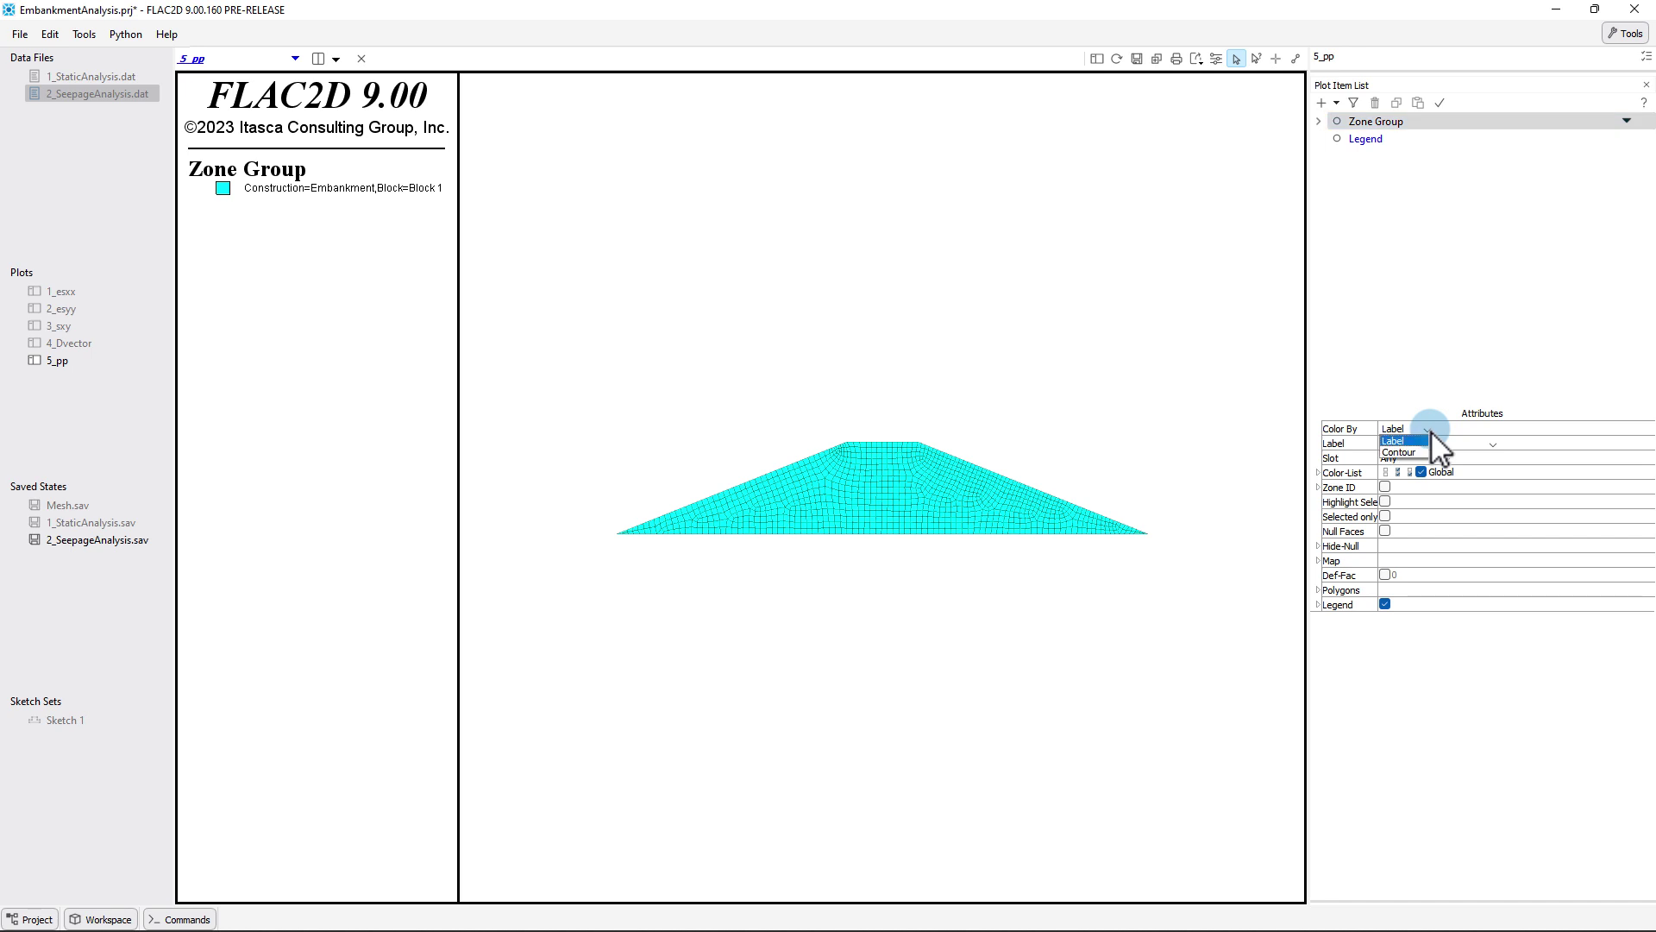
pyautogui.click(1423, 451)
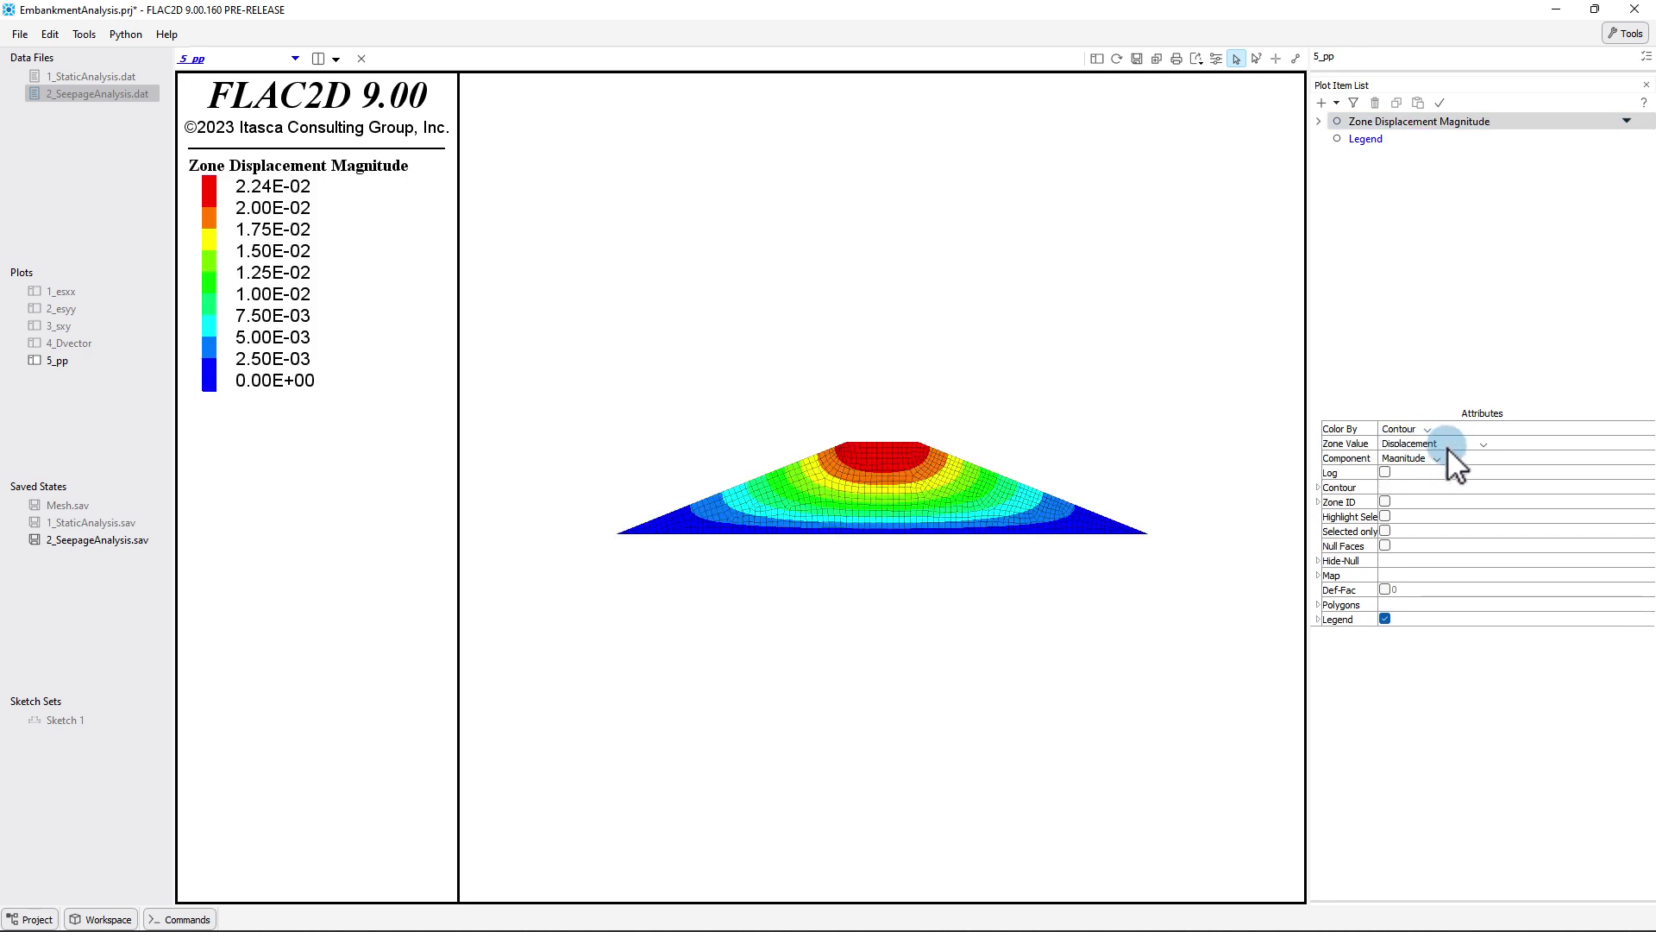
pyautogui.click(1482, 445)
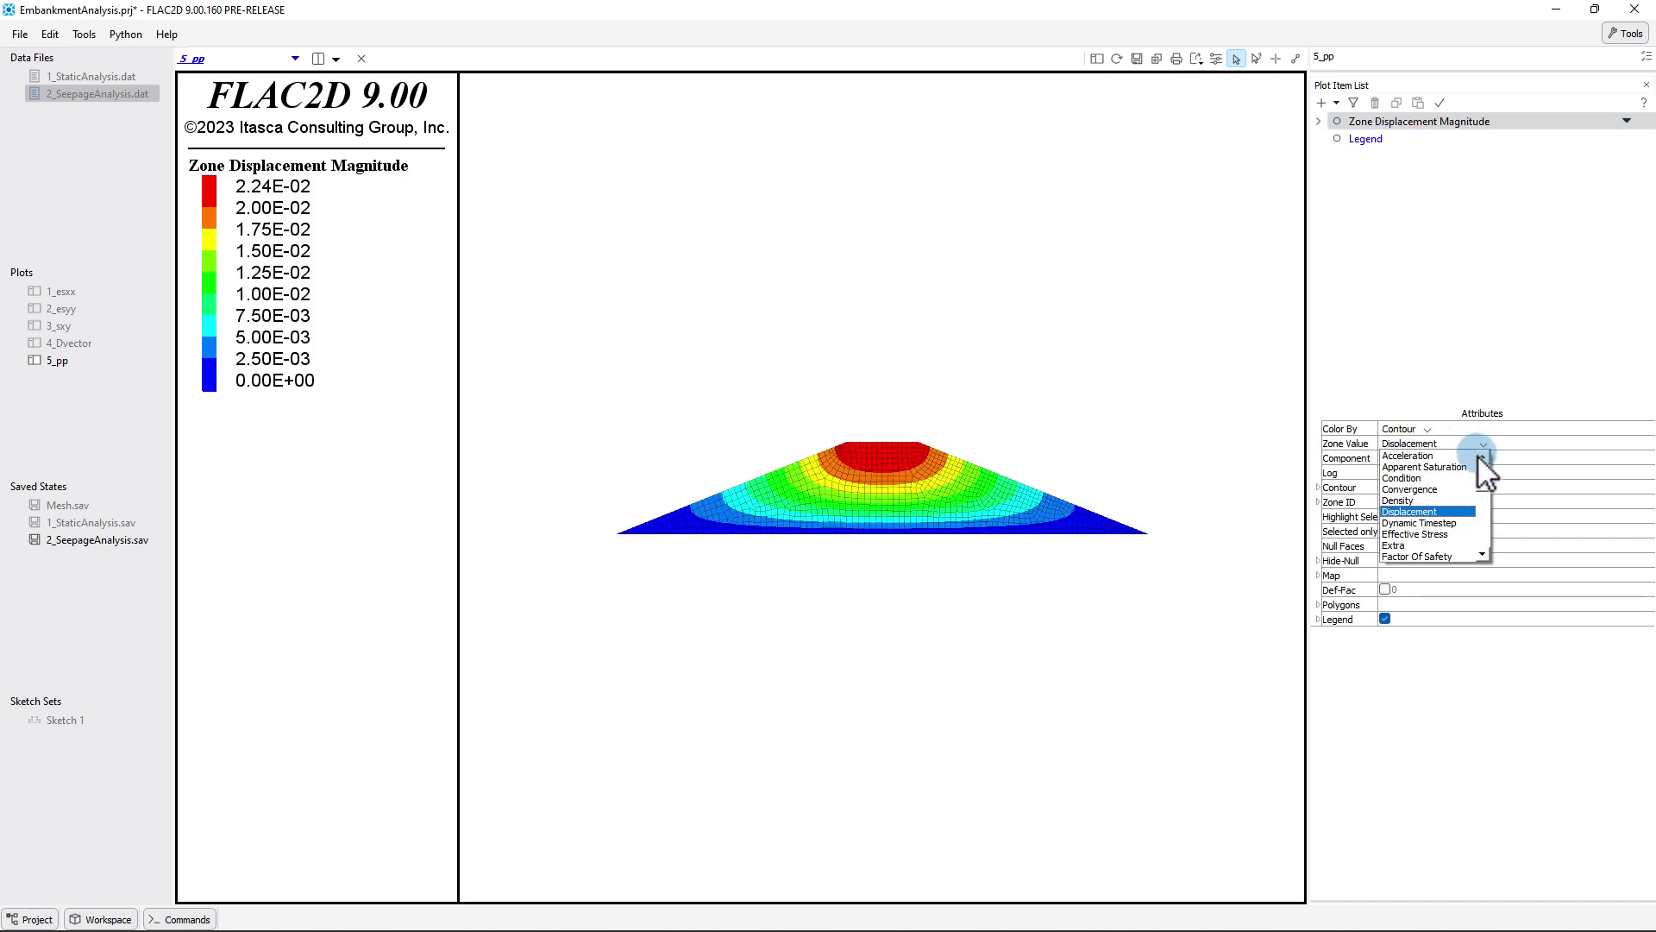
pyautogui.scroll(-3, 1464, 514)
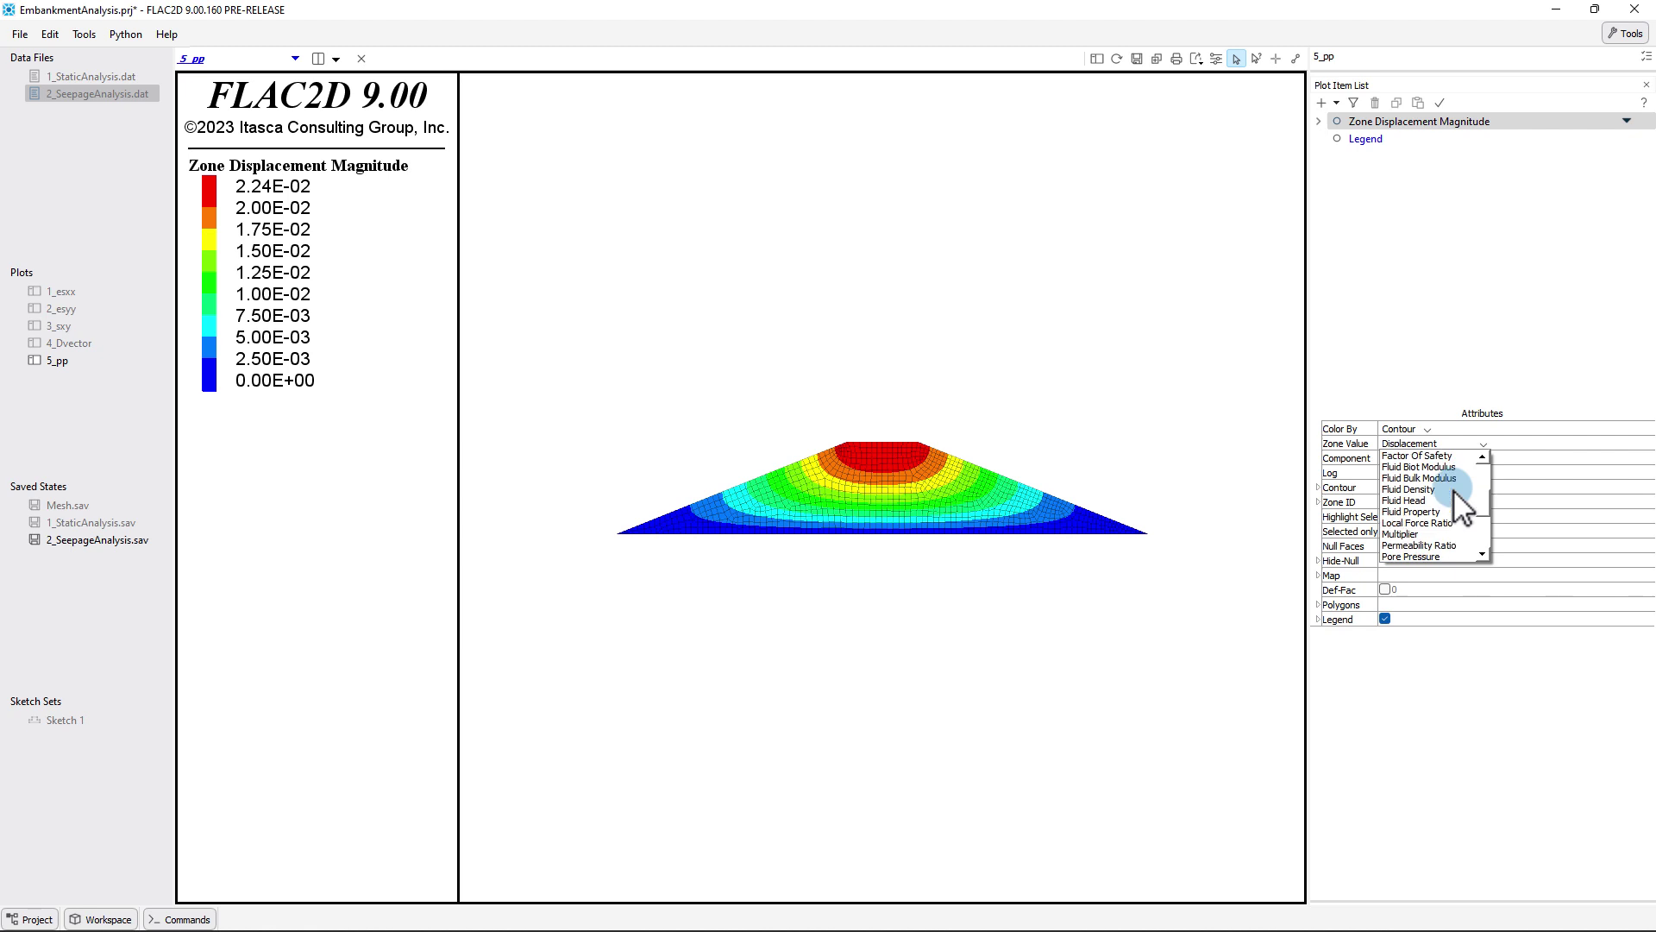
pyautogui.scroll(-1, 1464, 509)
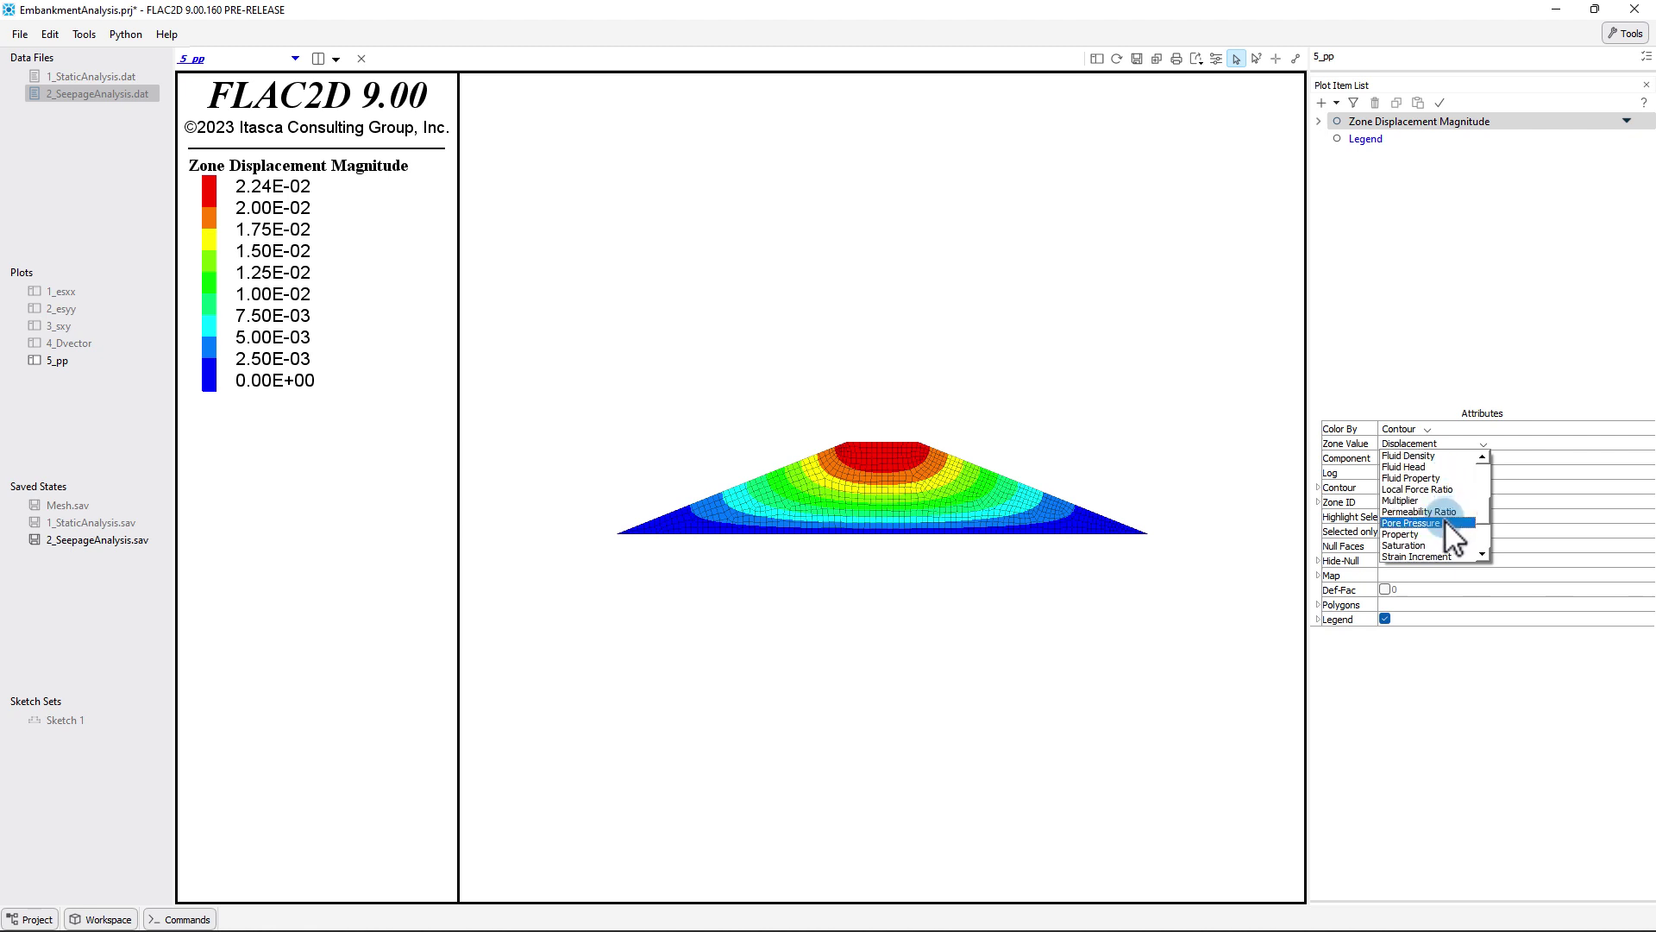
pyautogui.click(1414, 523)
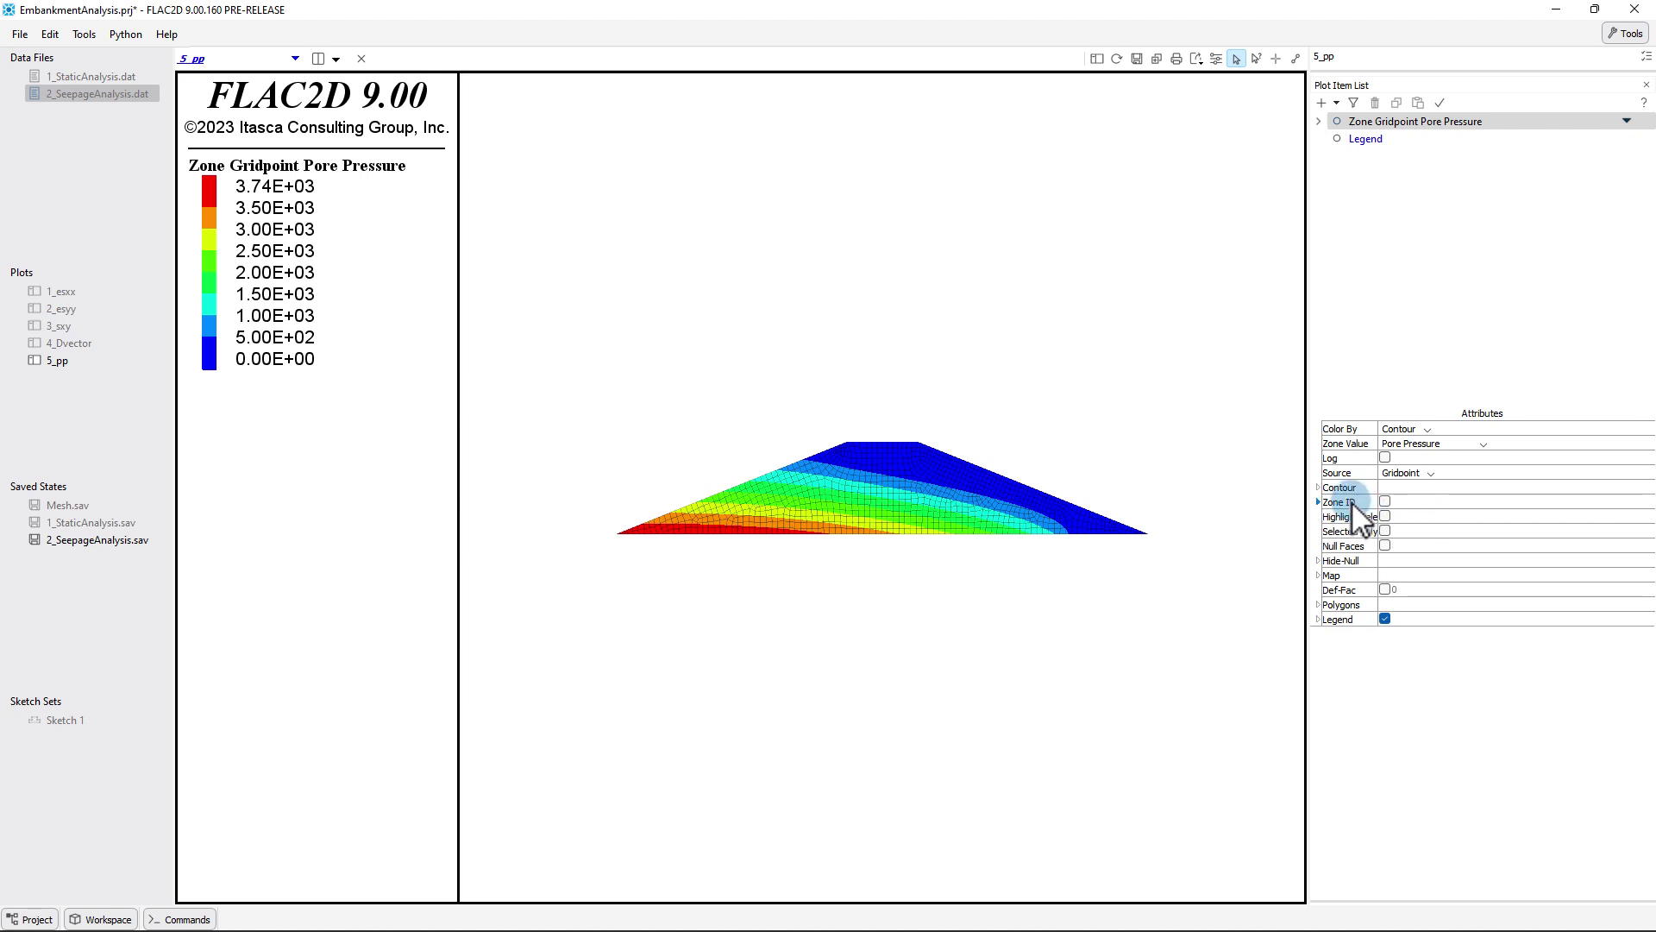
# Override the automatic pore pressure contour range with a maximum of 4000 and an interval of 400
pyautogui.click(1320, 488)
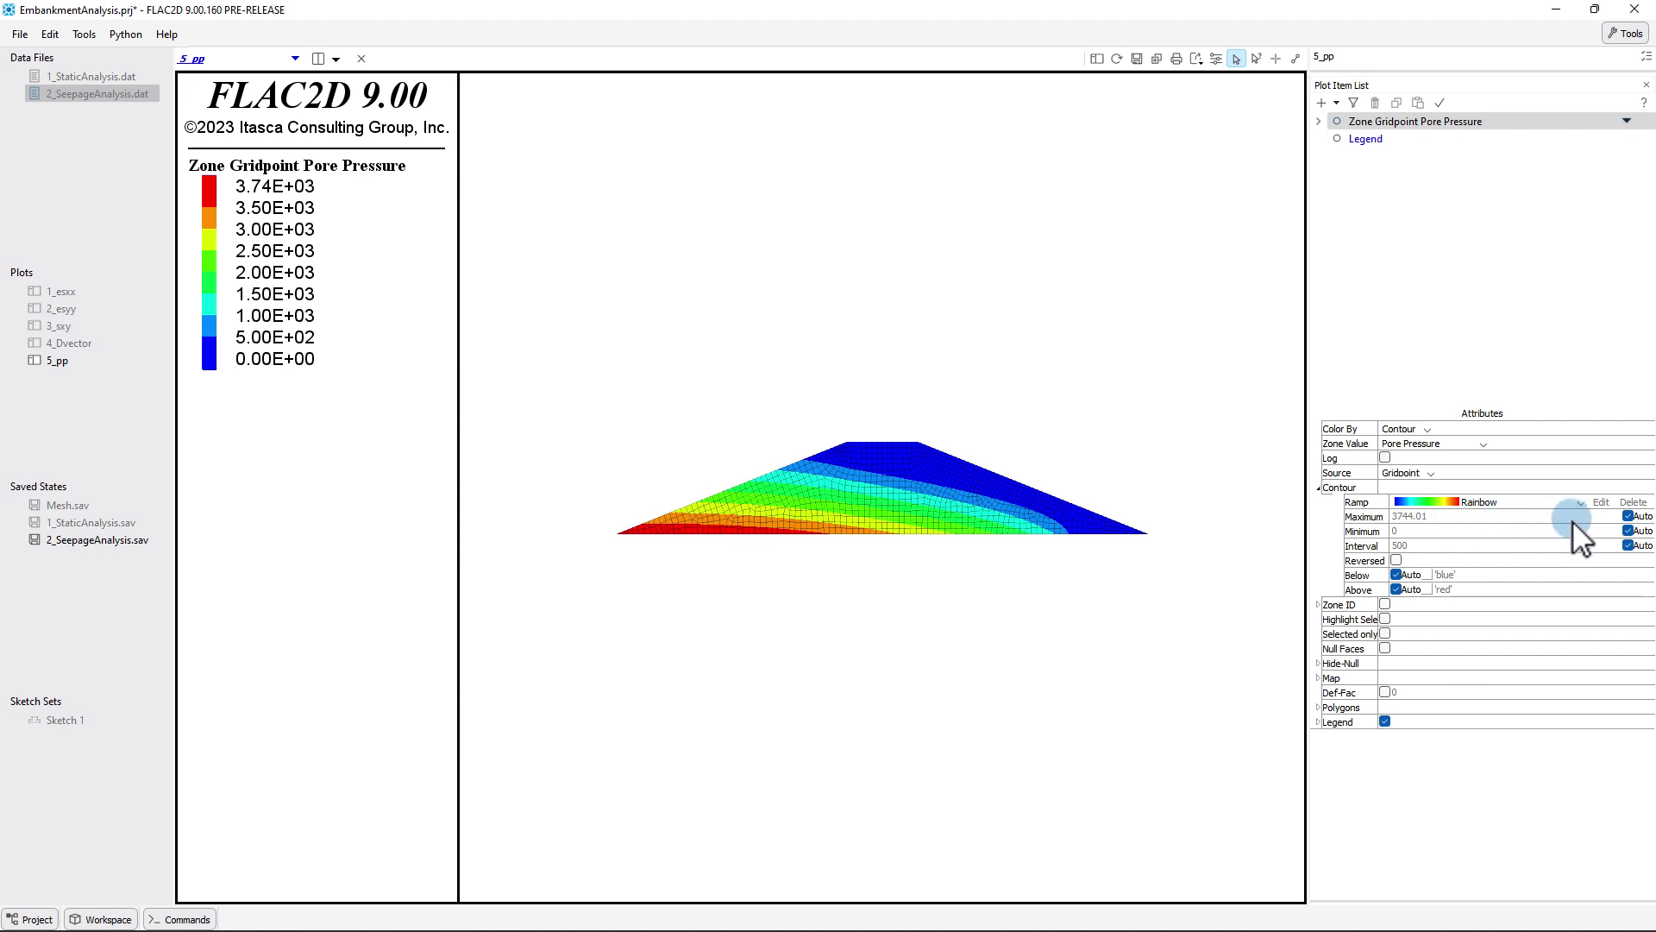
pyautogui.click(1628, 516)
pyautogui.click(1491, 517)
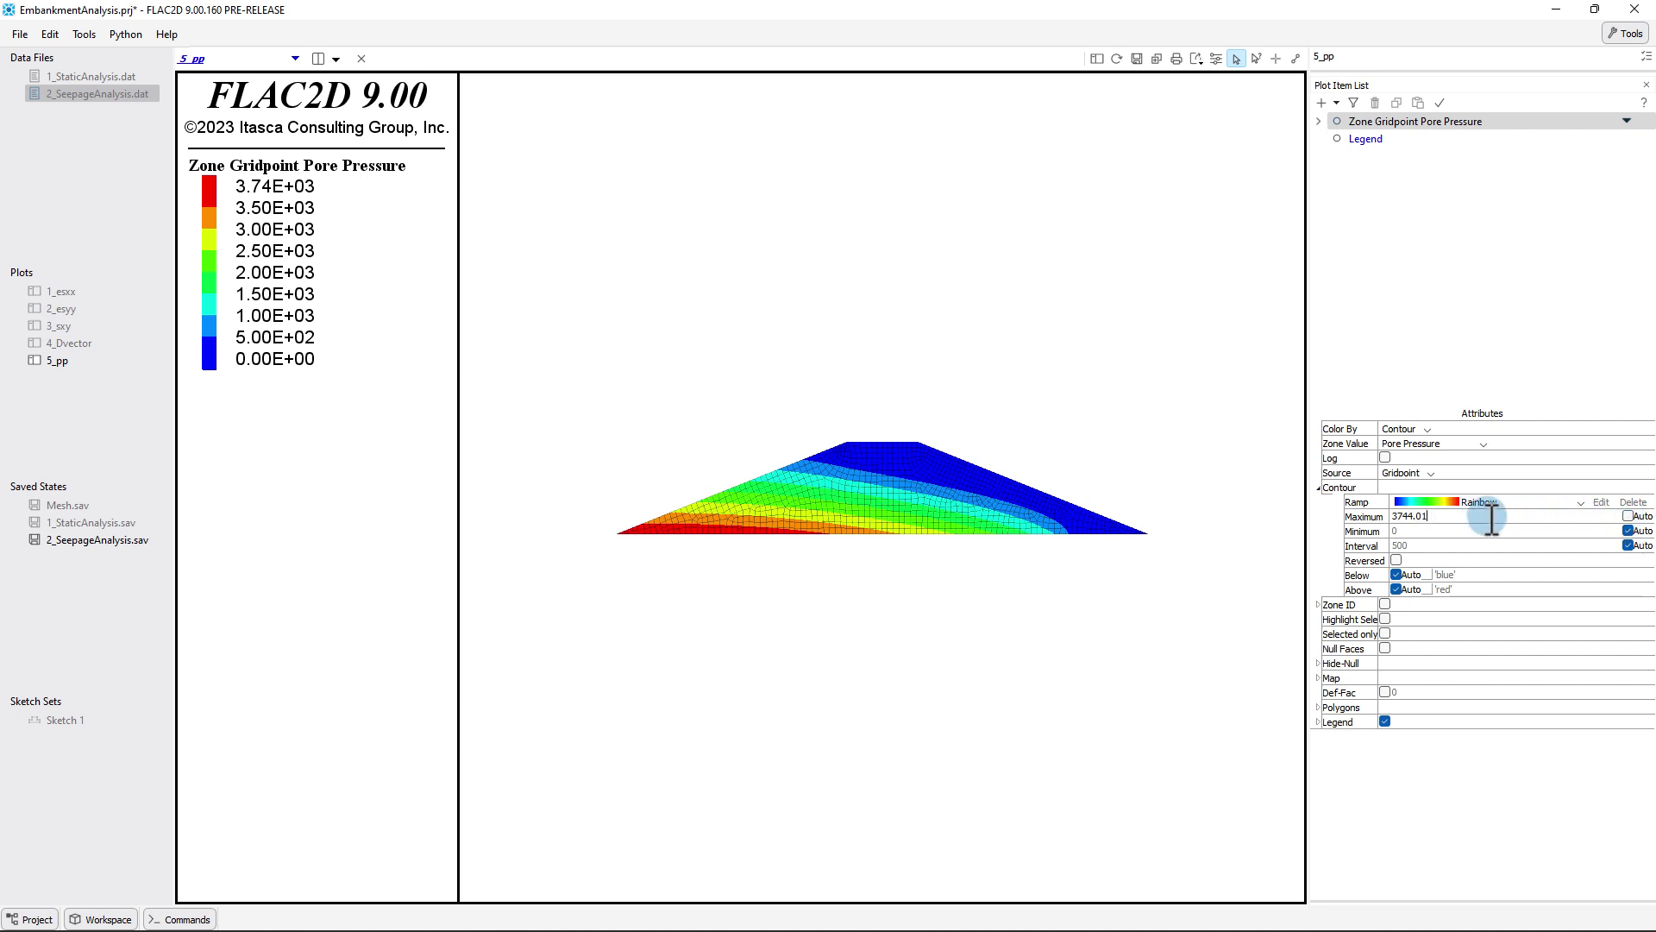
pyautogui.hotkey('ctrl', 'a')
pyautogui.write('4')
pyautogui.click(1627, 546)
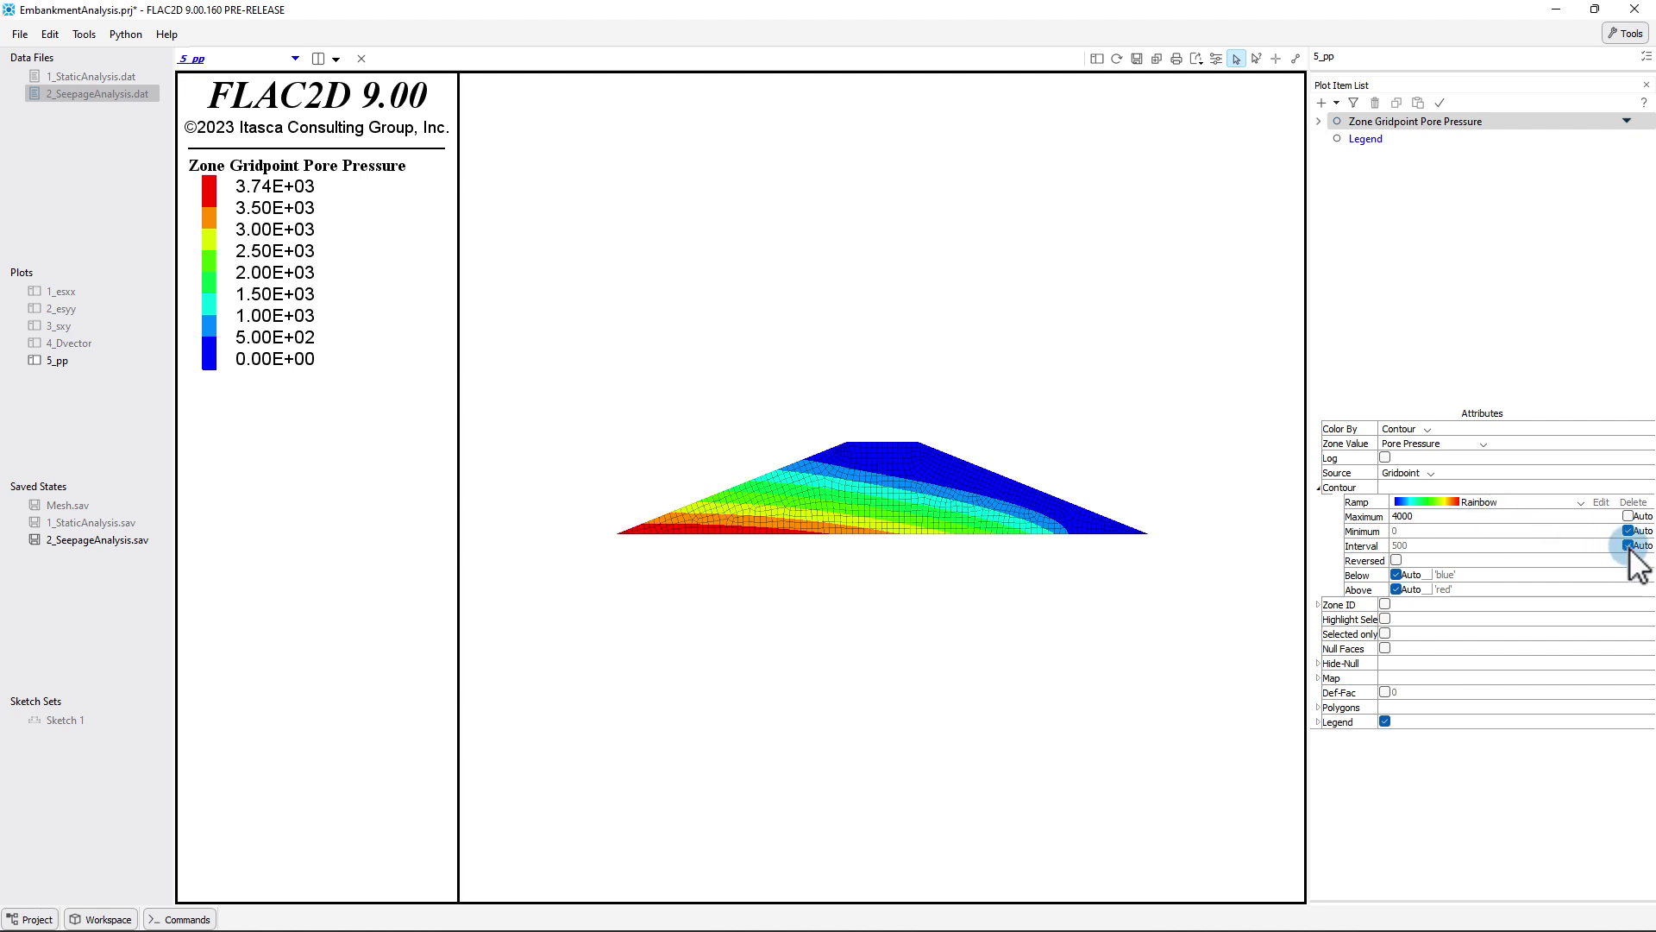
pyautogui.click(1419, 546)
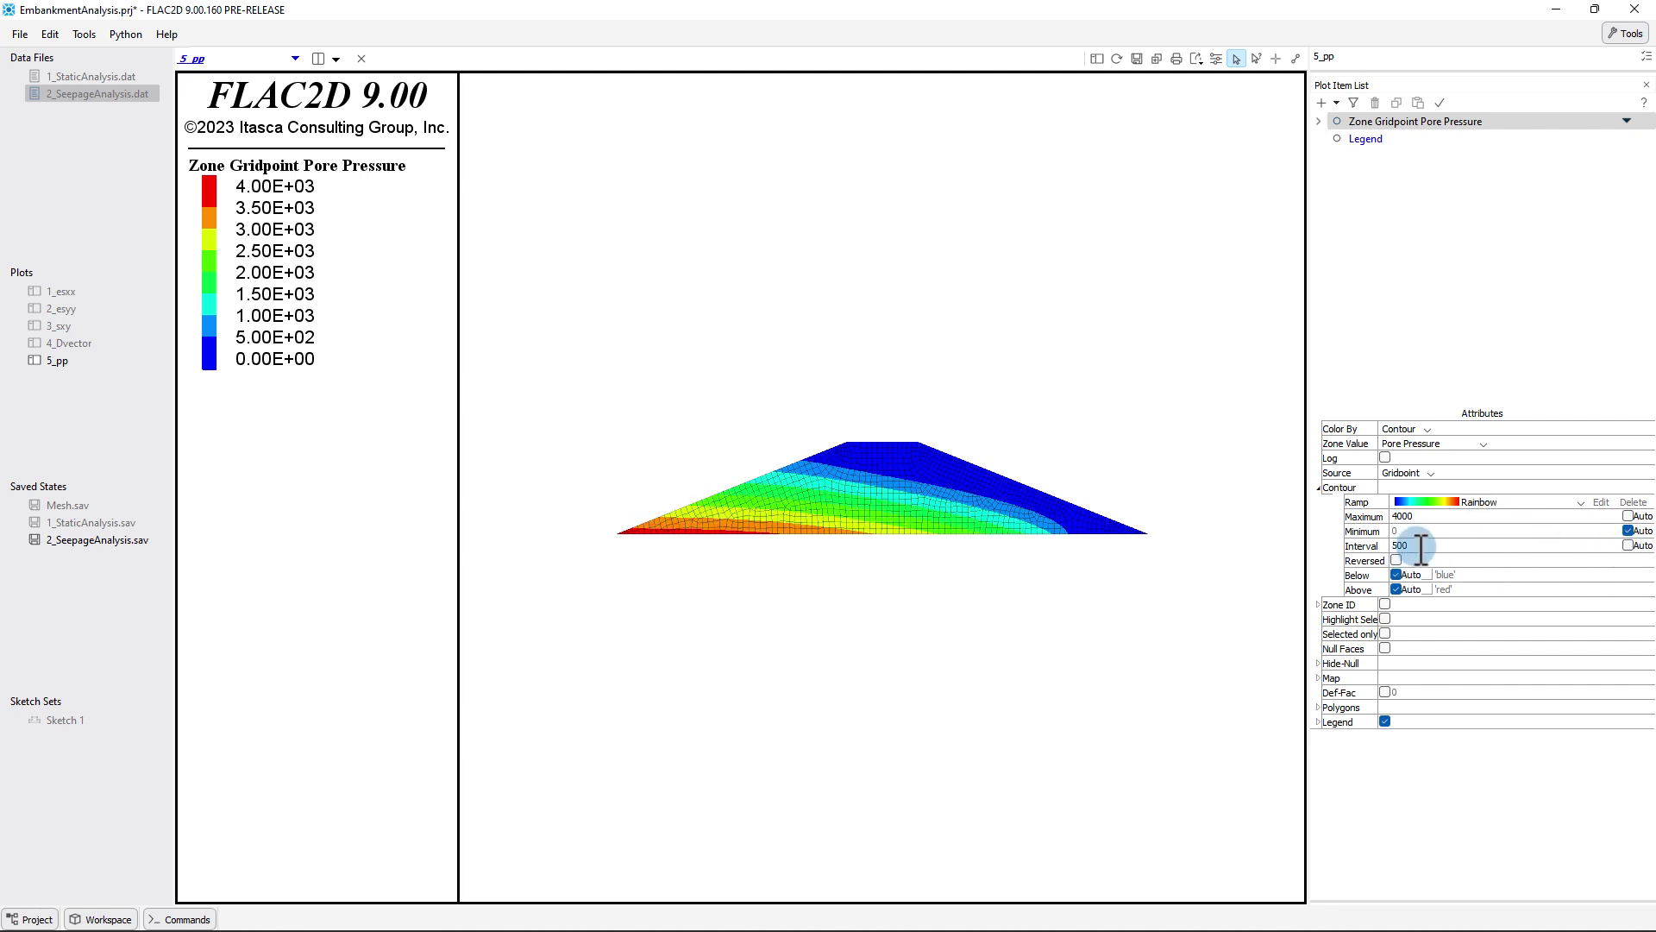
pyautogui.press('BackSpace')
pyautogui.write('4')
pyautogui.press('Return')
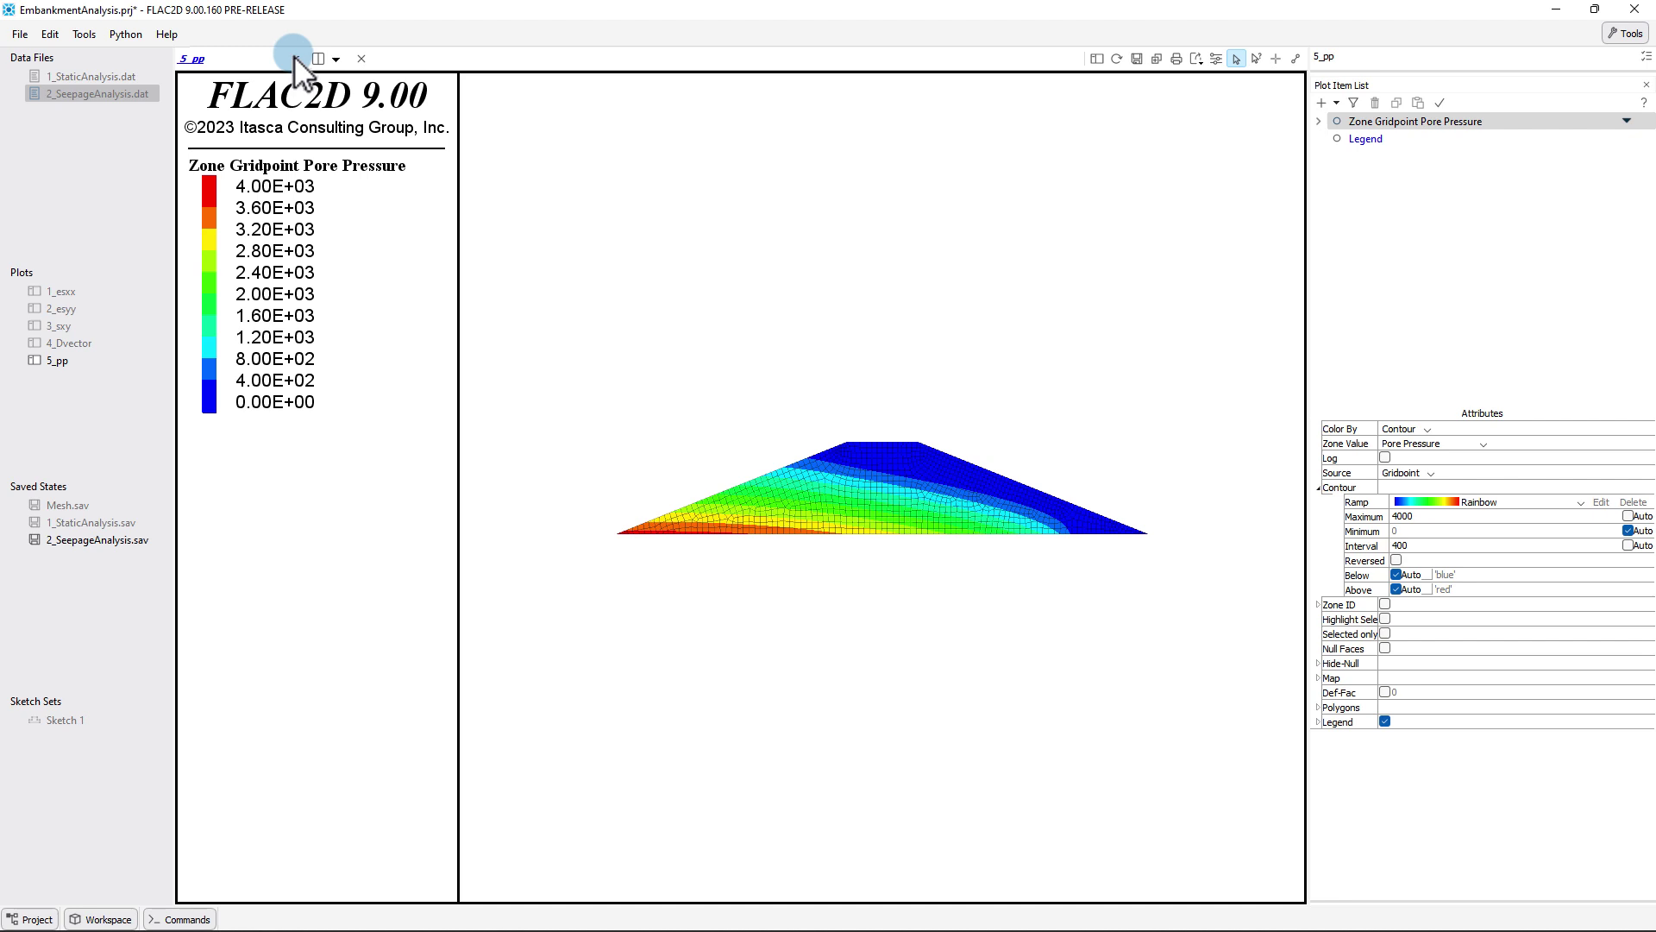
# Create another new plot named 6_saturation
pyautogui.click(295, 58)
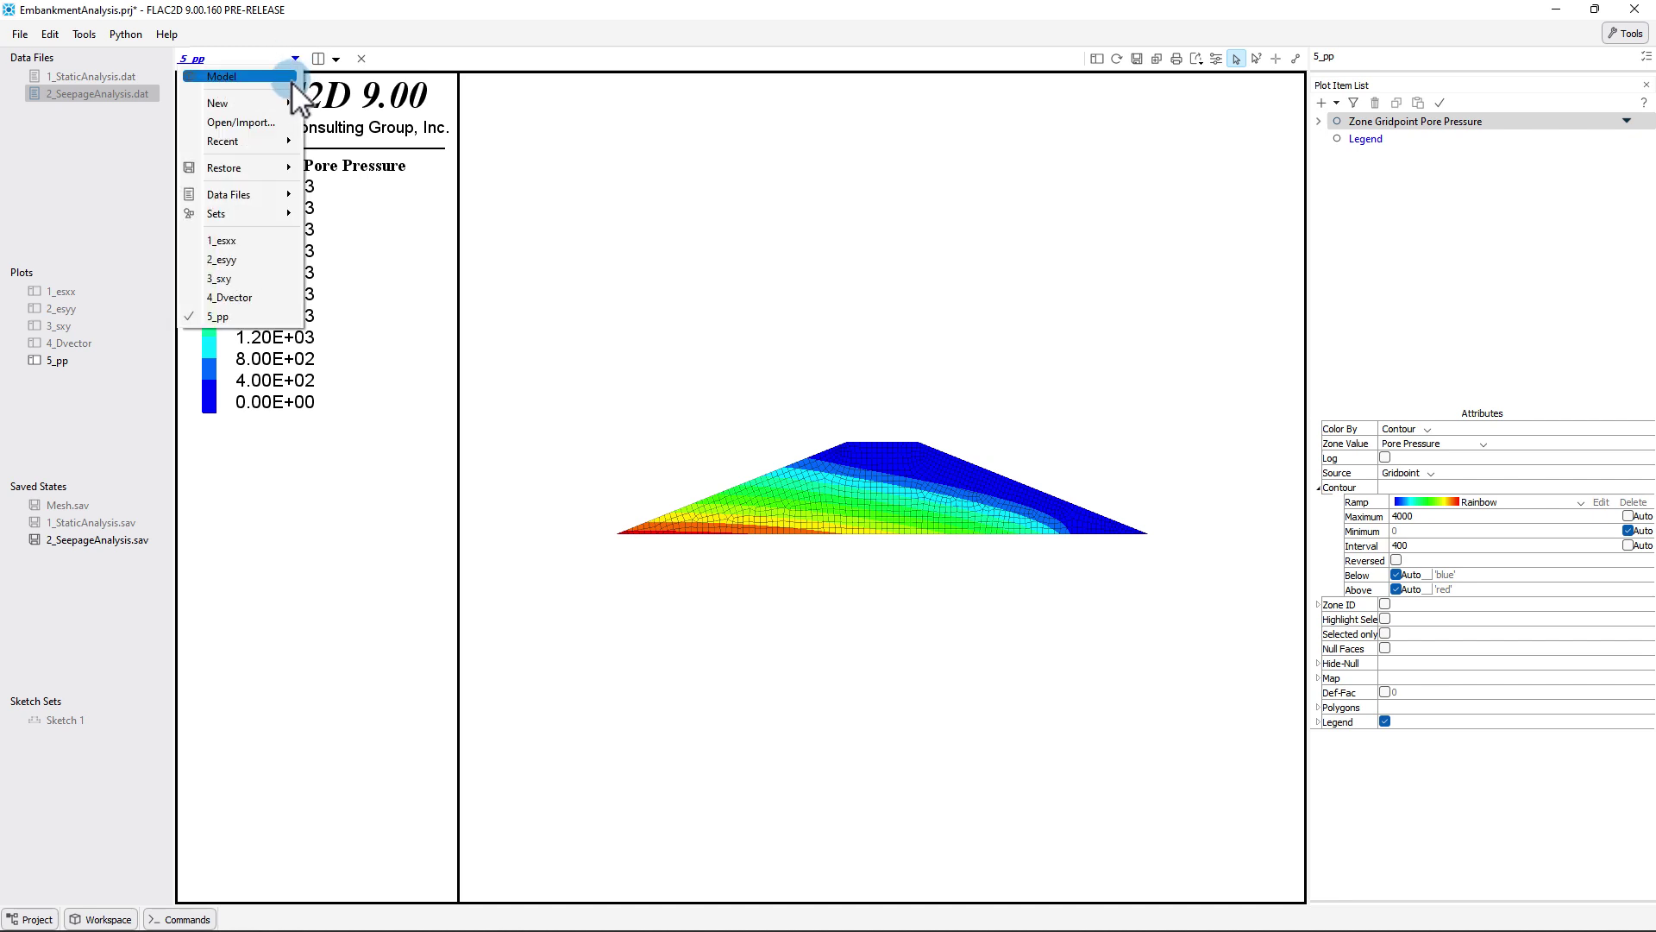
pyautogui.moveTo(287, 99)
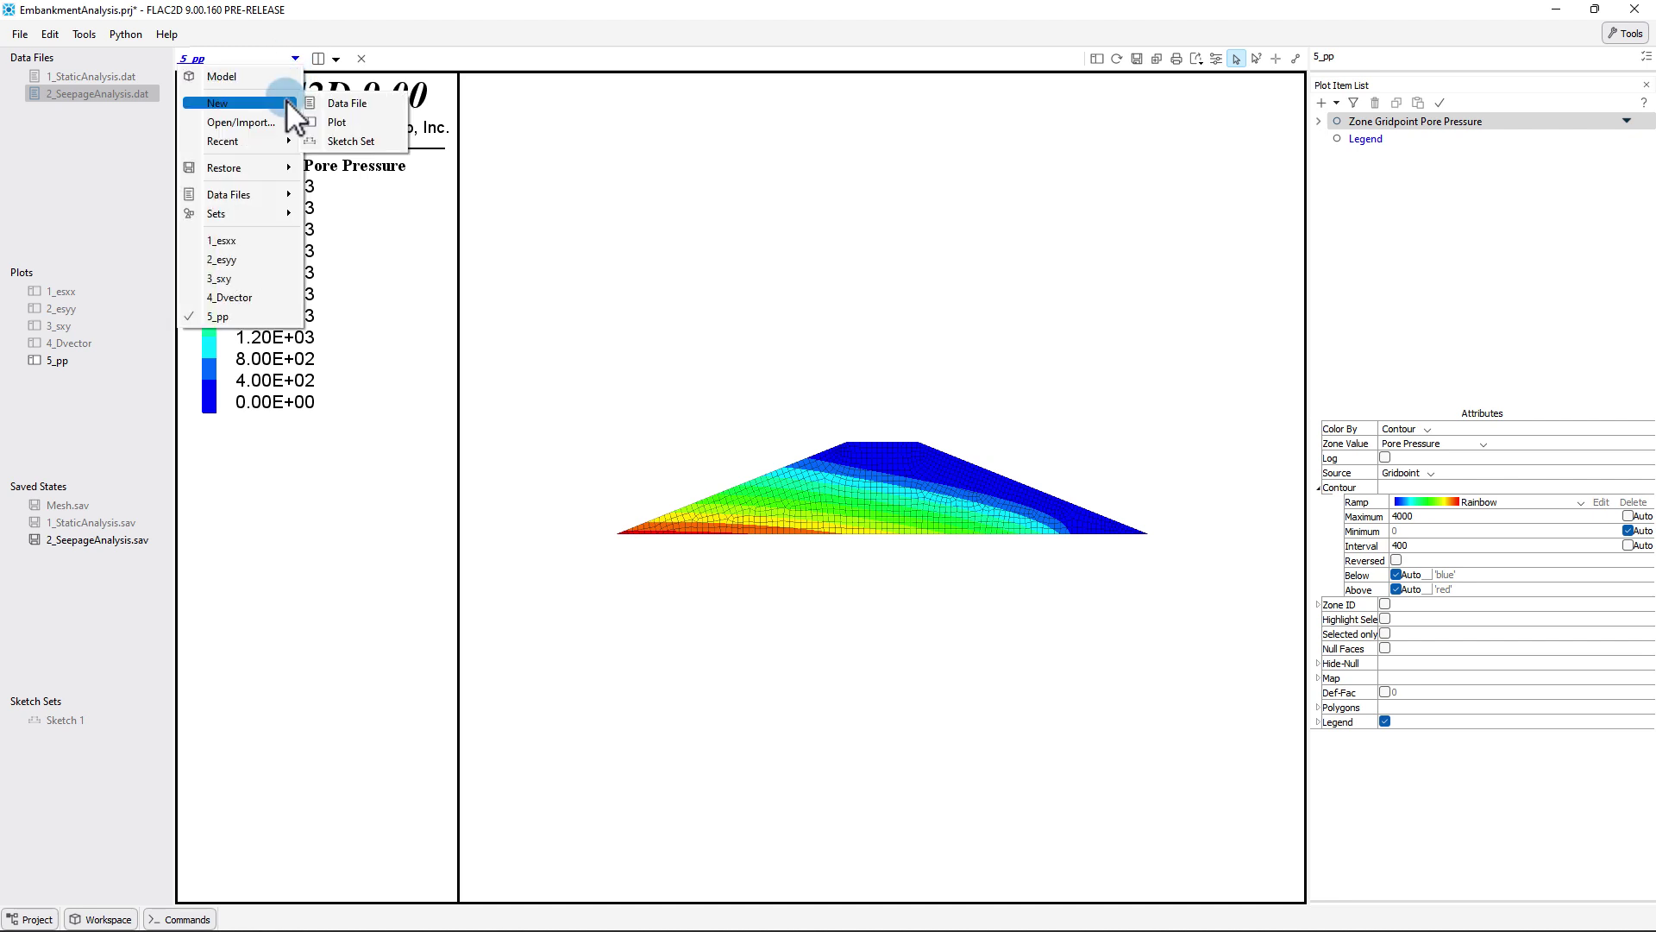
pyautogui.click(345, 120)
pyautogui.write('6')
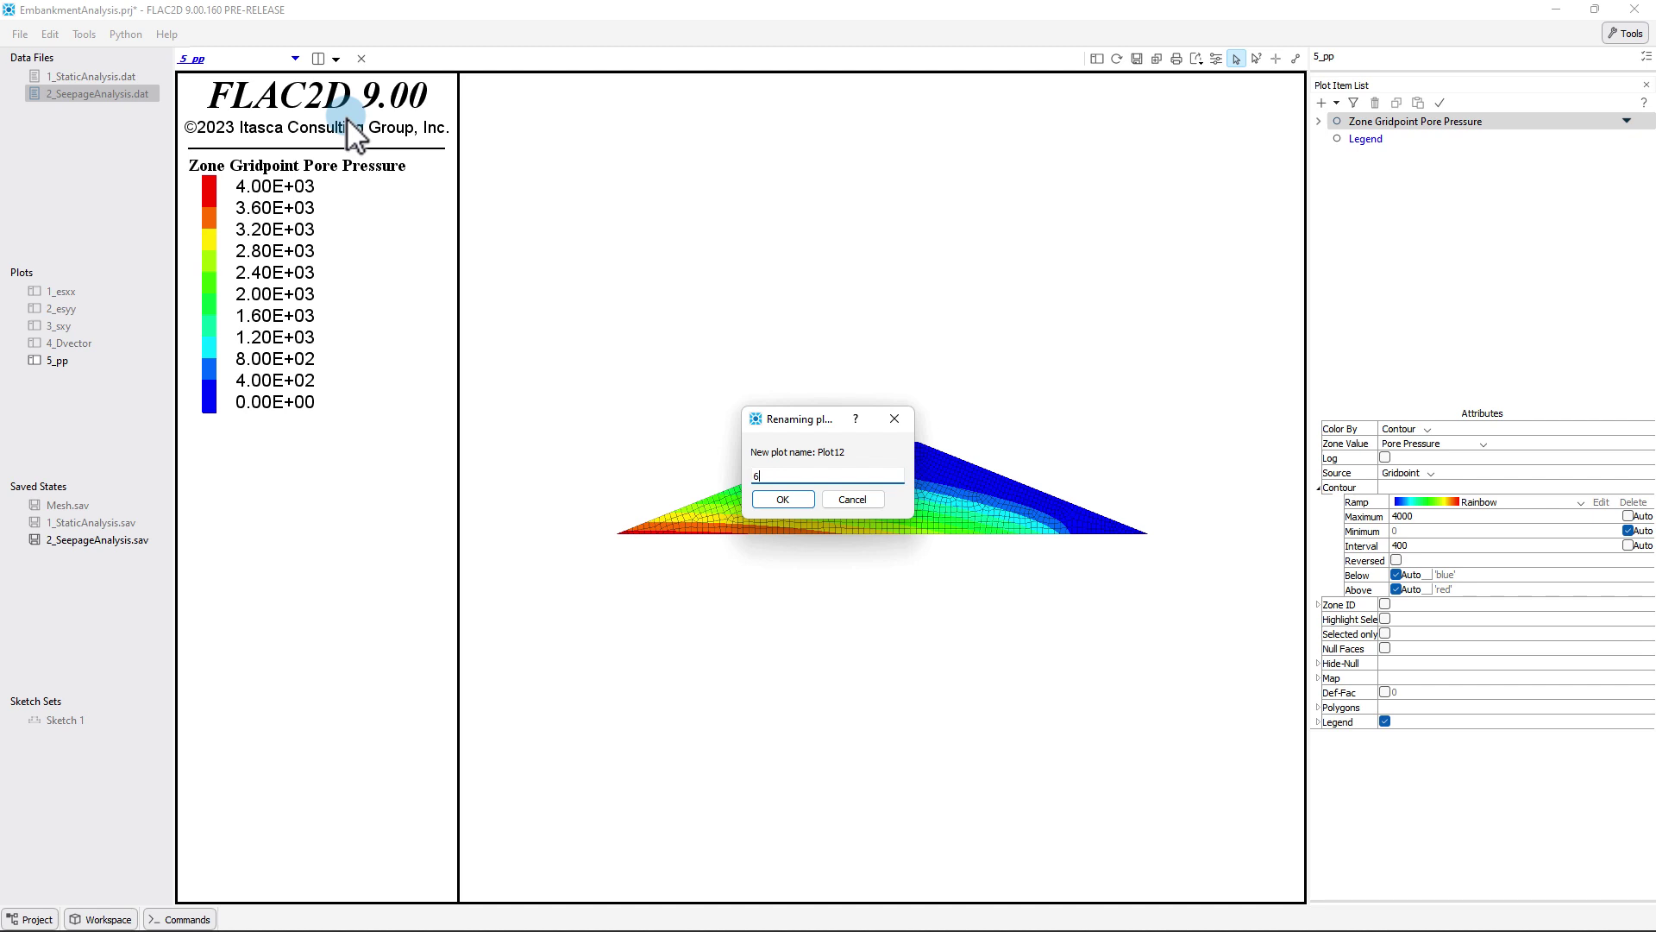
pyautogui.write('_saturation')
pyautogui.press('Return')
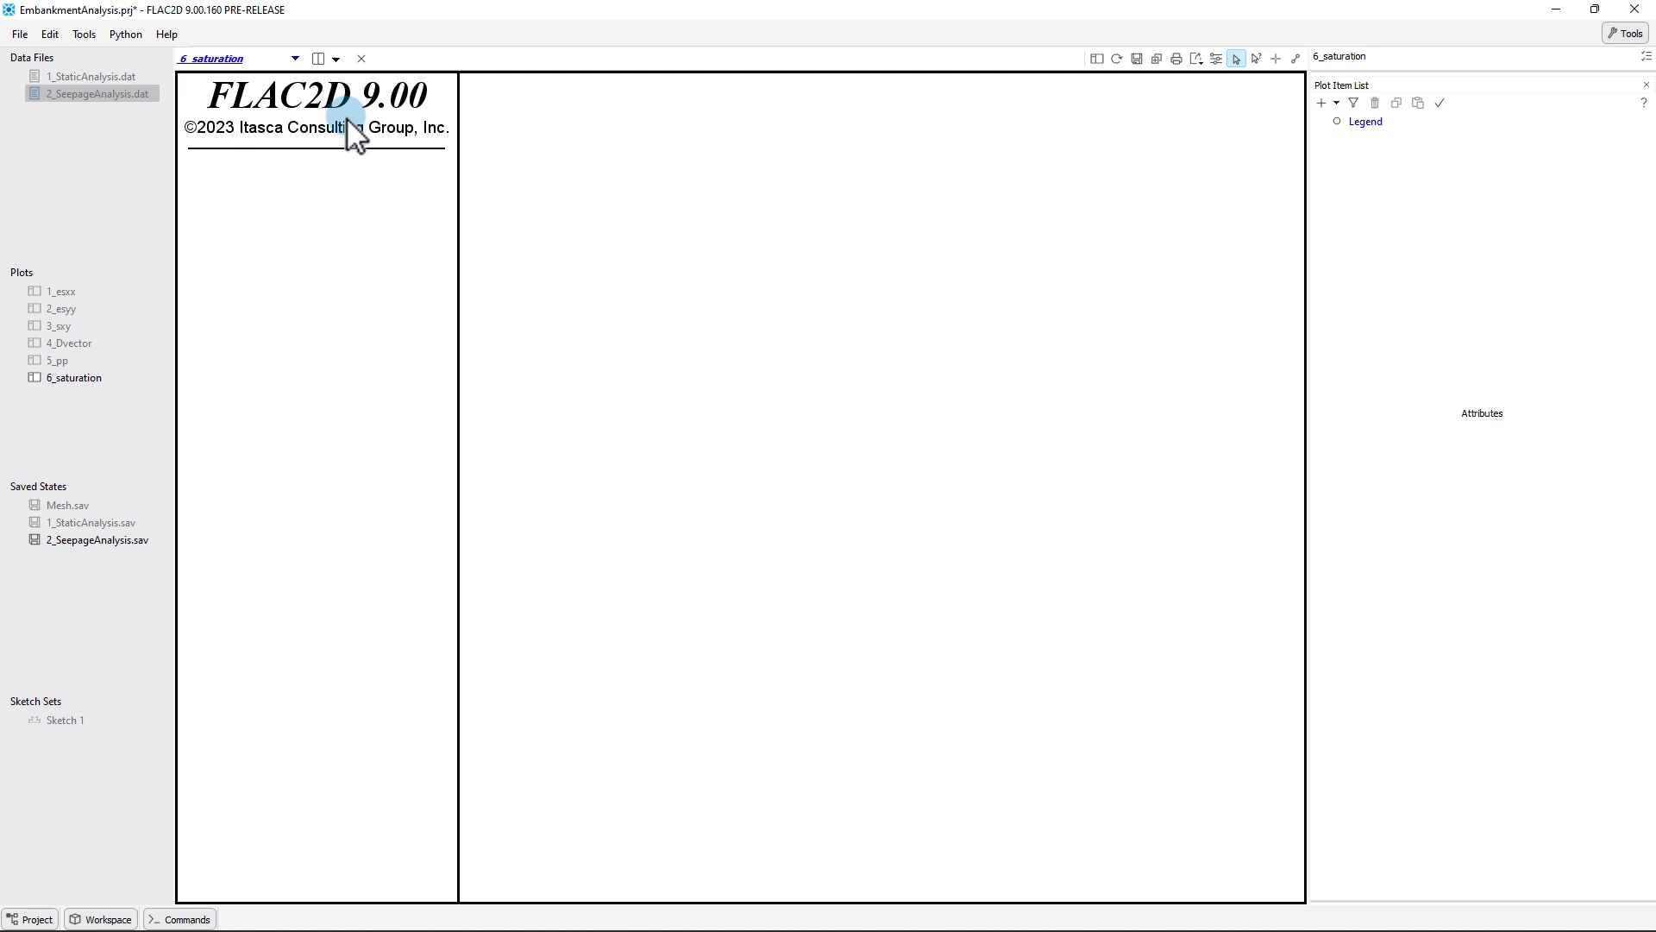
# Add a Zone plot item to the empty 6_saturation plot
pyautogui.rightClick(578, 207)
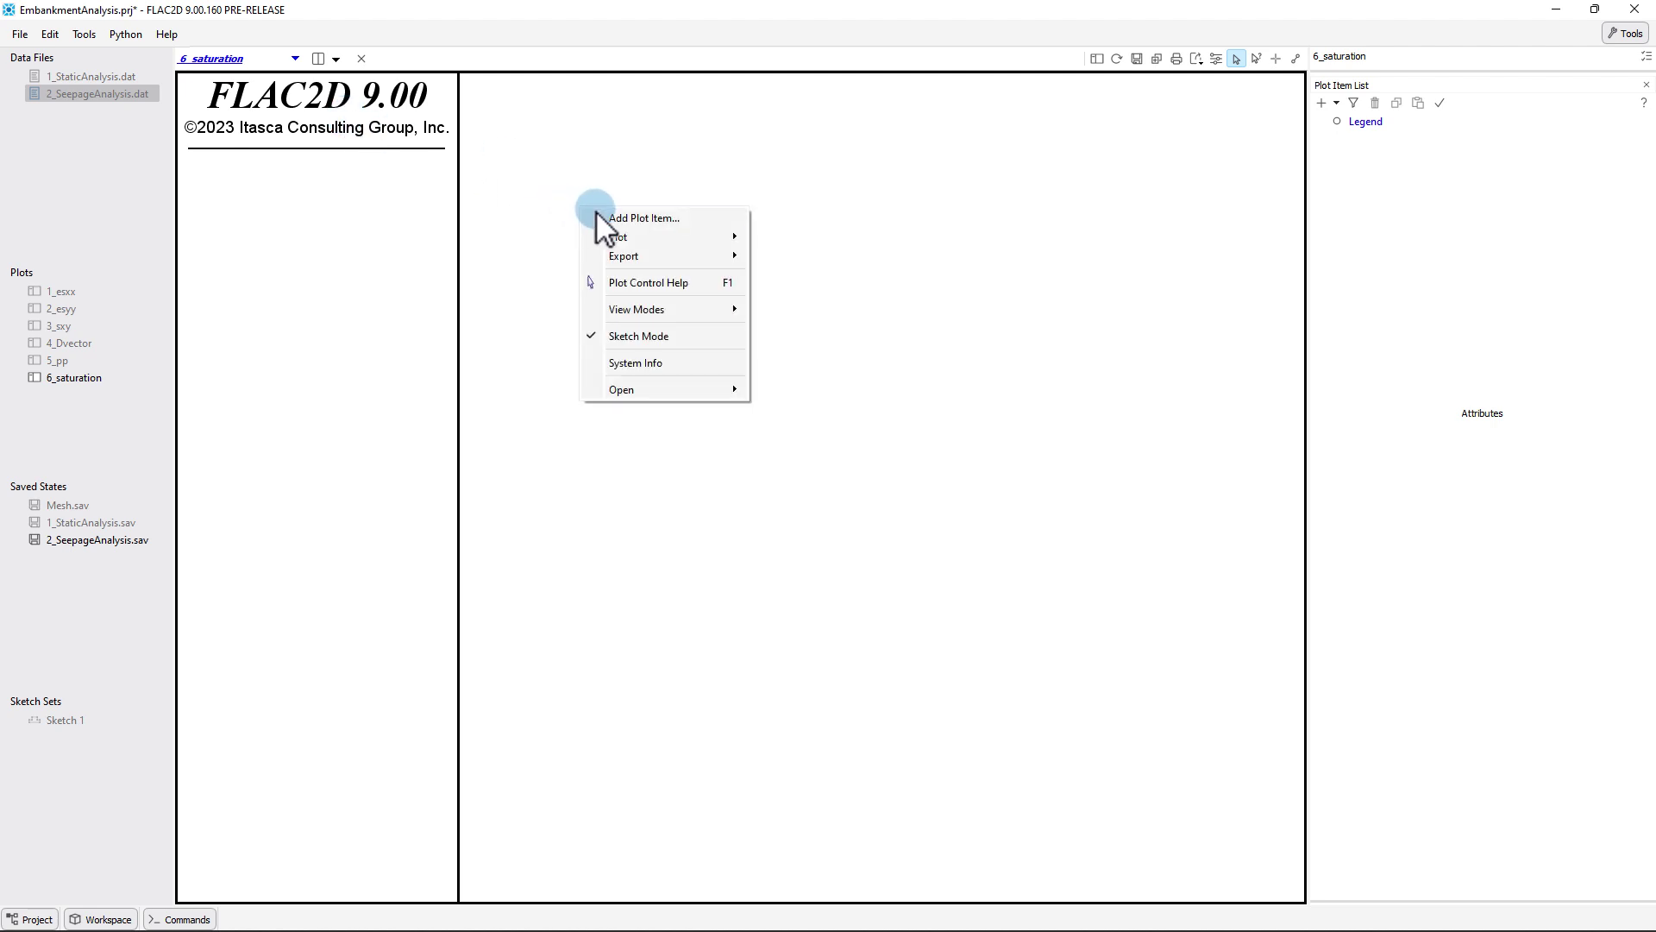
pyautogui.click(597, 214)
pyautogui.click(598, 518)
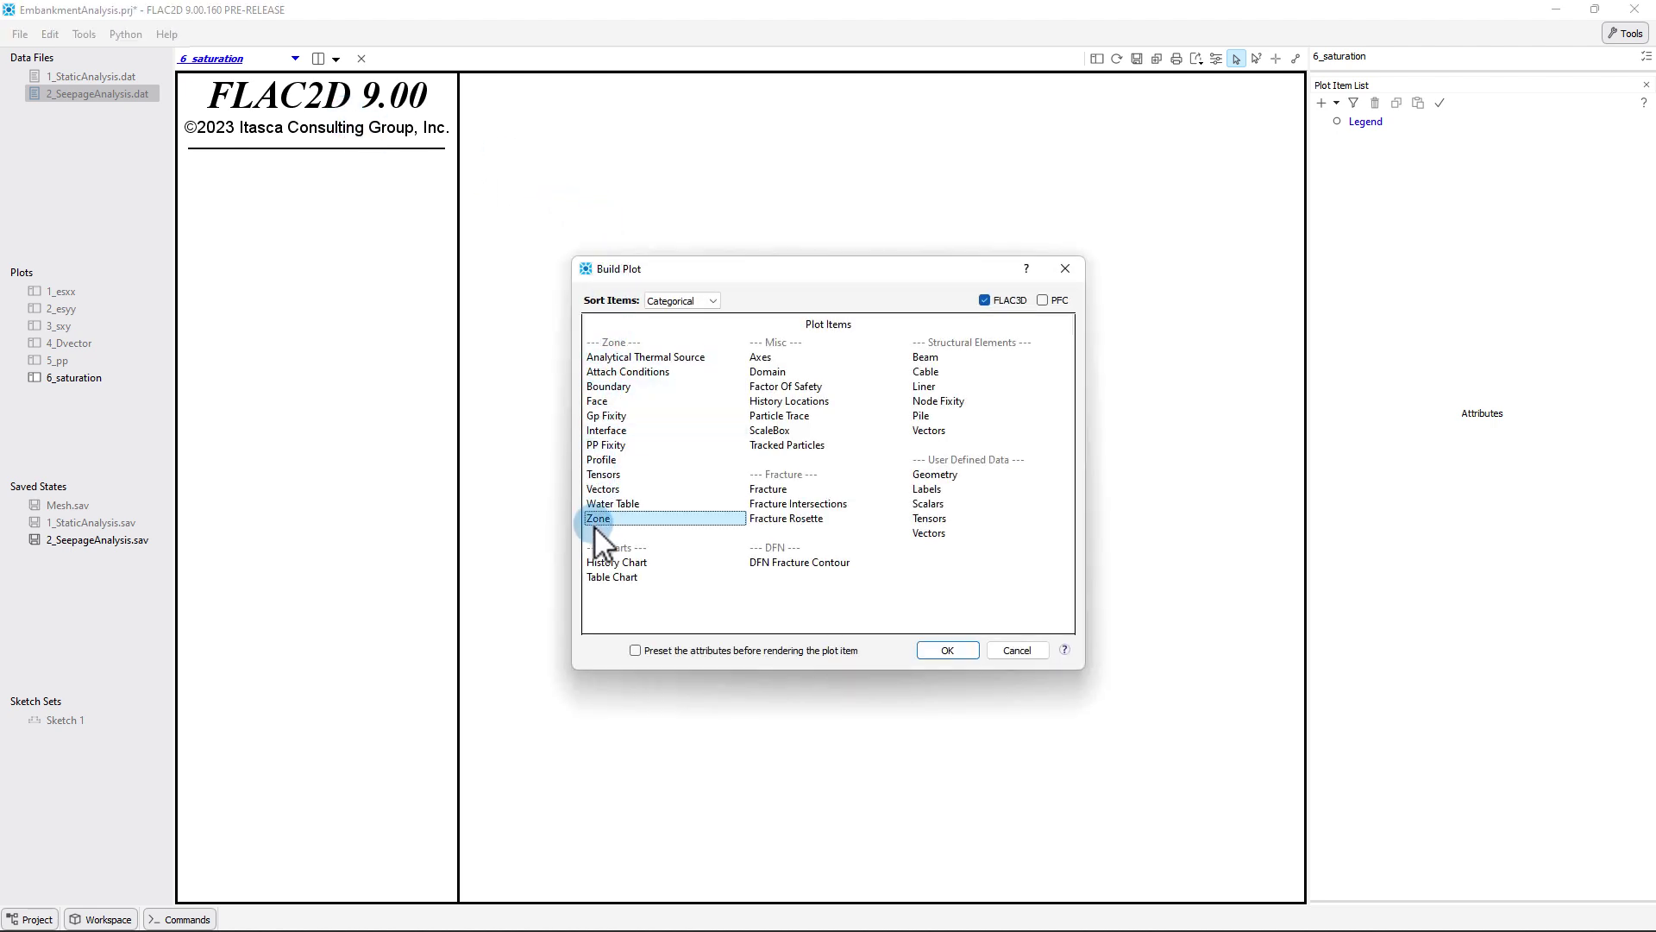
pyautogui.doubleClick(597, 520)
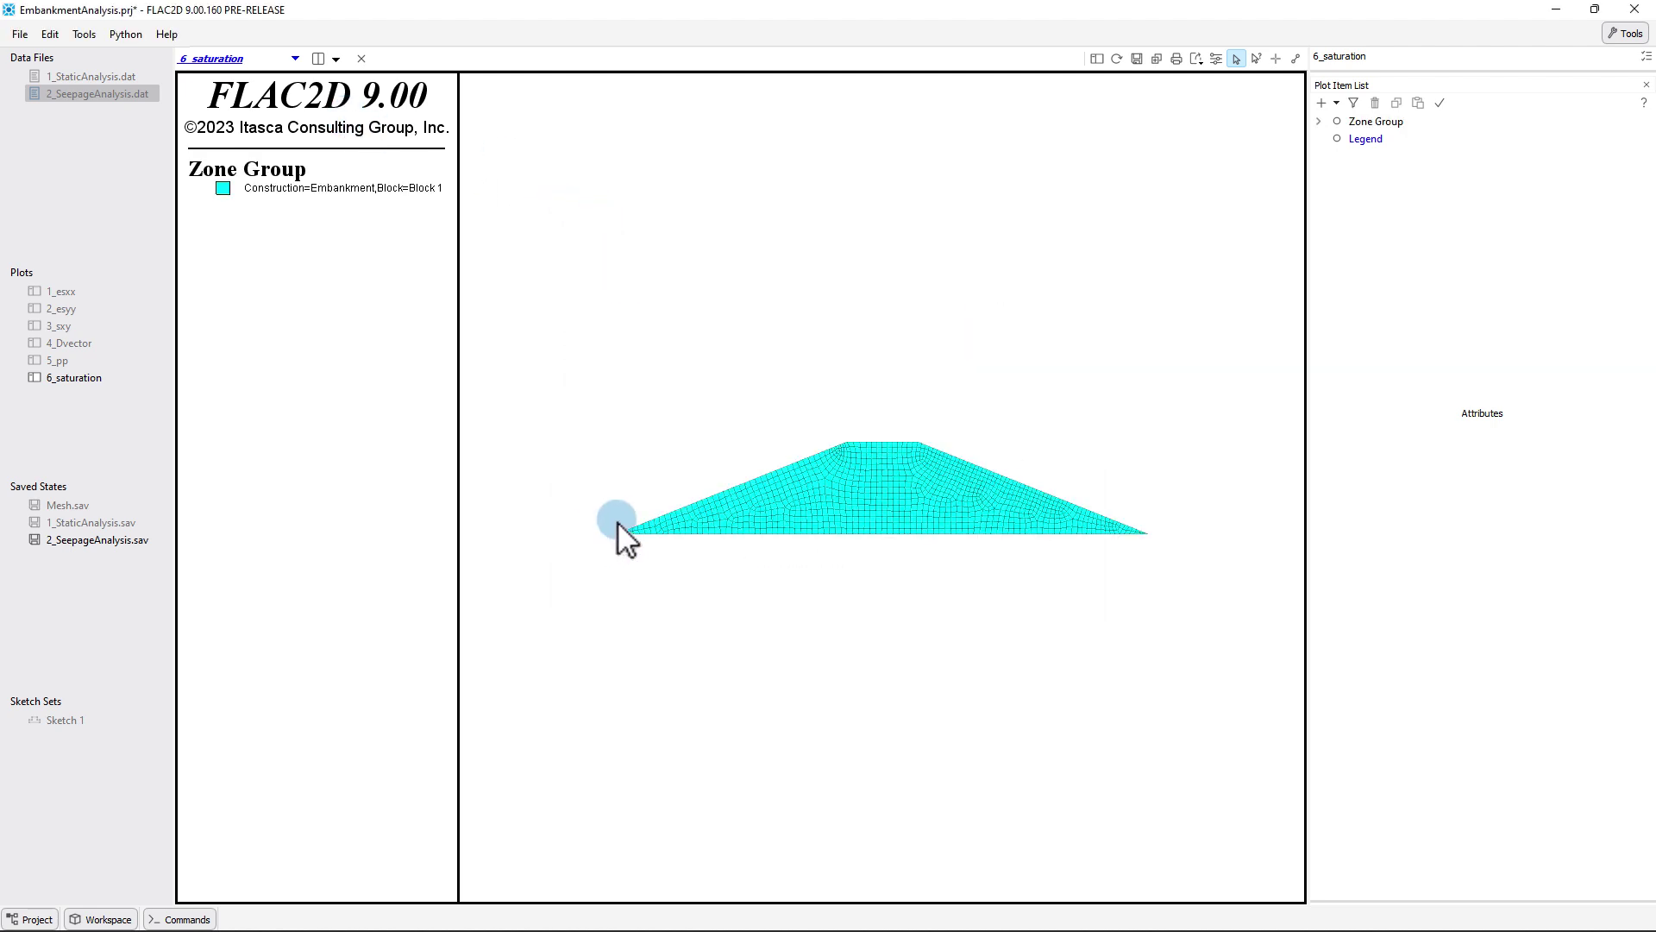
# Color the zones in the 6_saturation plot by contour, with Saturation as the zone value
pyautogui.click(1374, 123)
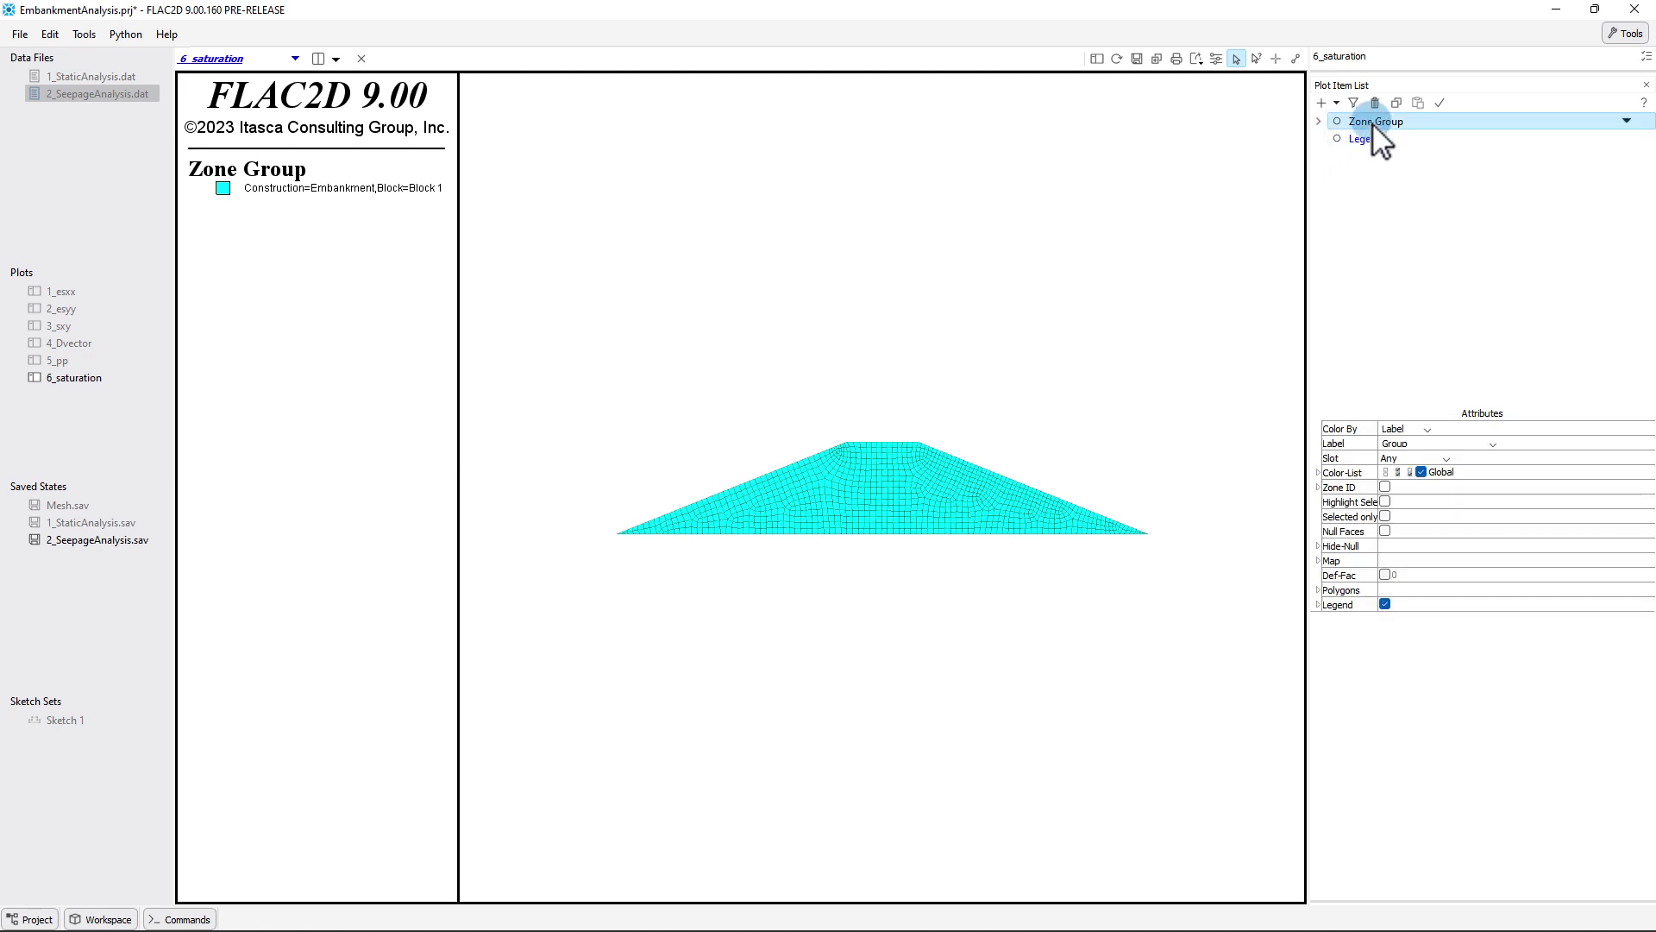
pyautogui.click(1429, 427)
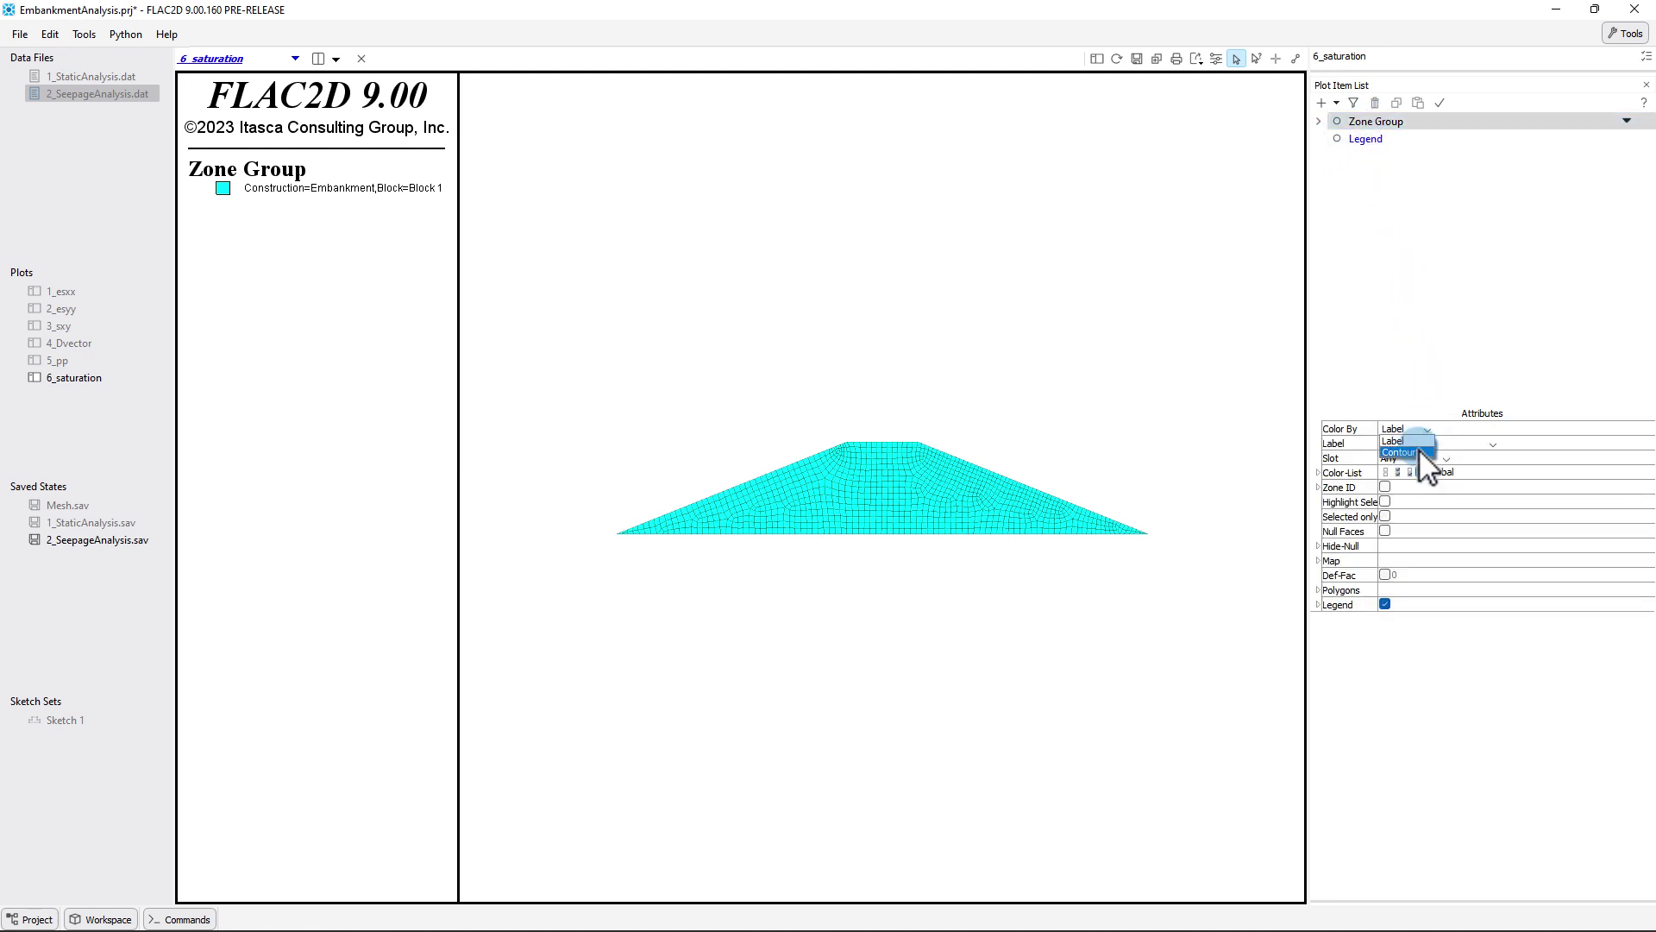
pyautogui.click(1414, 452)
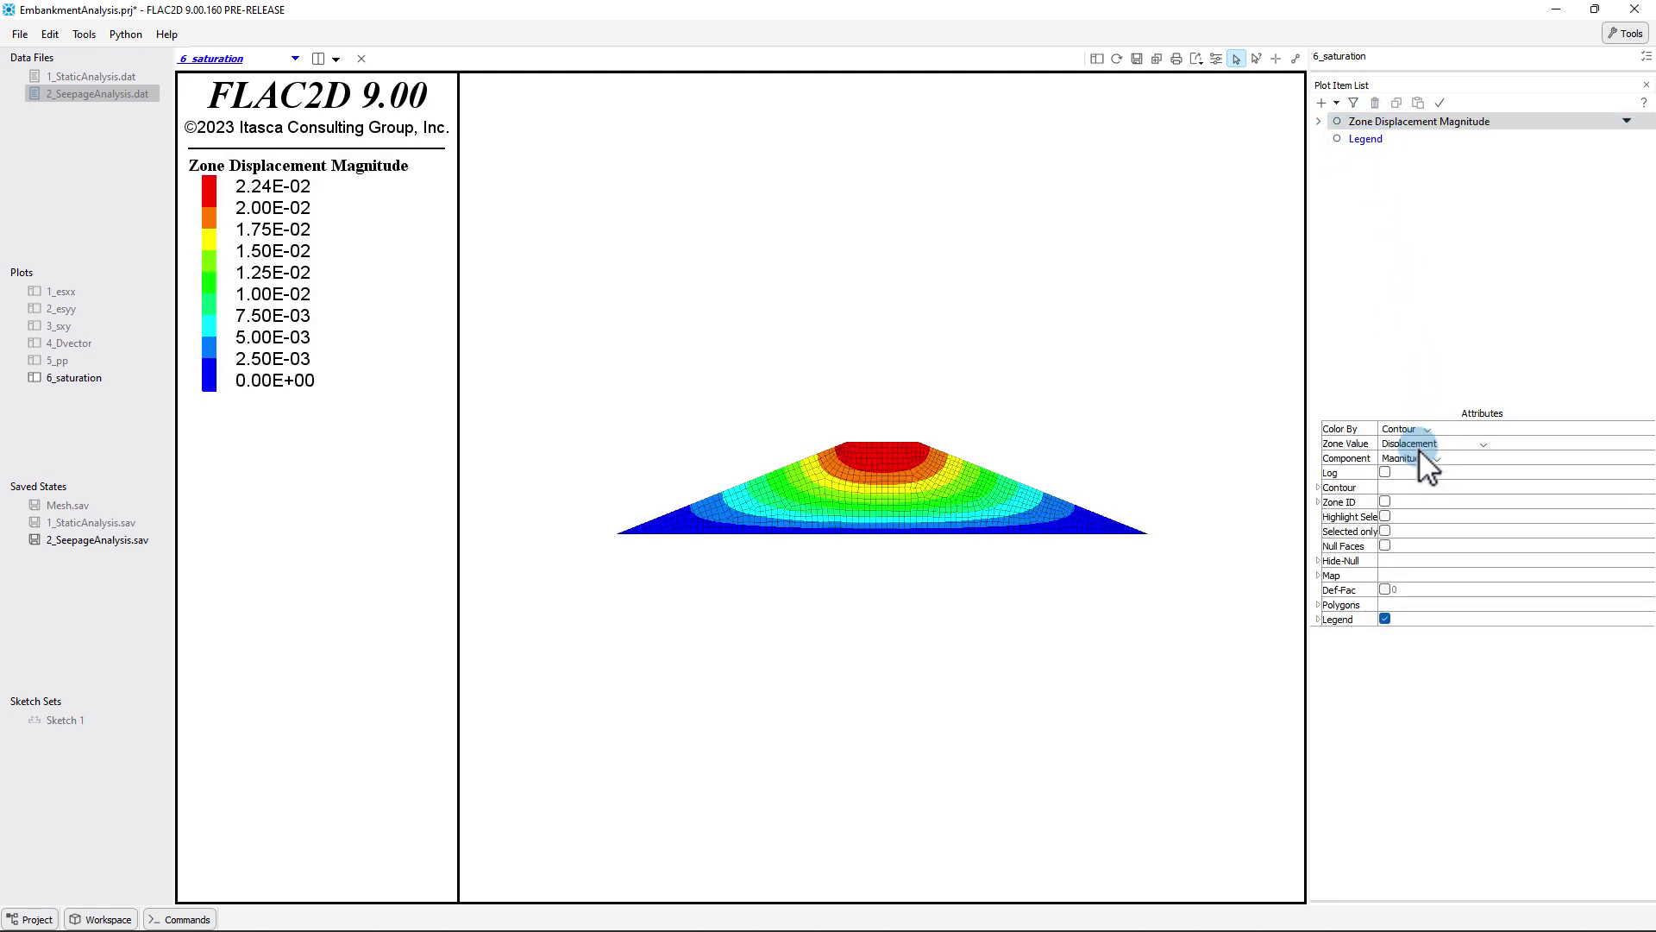
pyautogui.click(1482, 443)
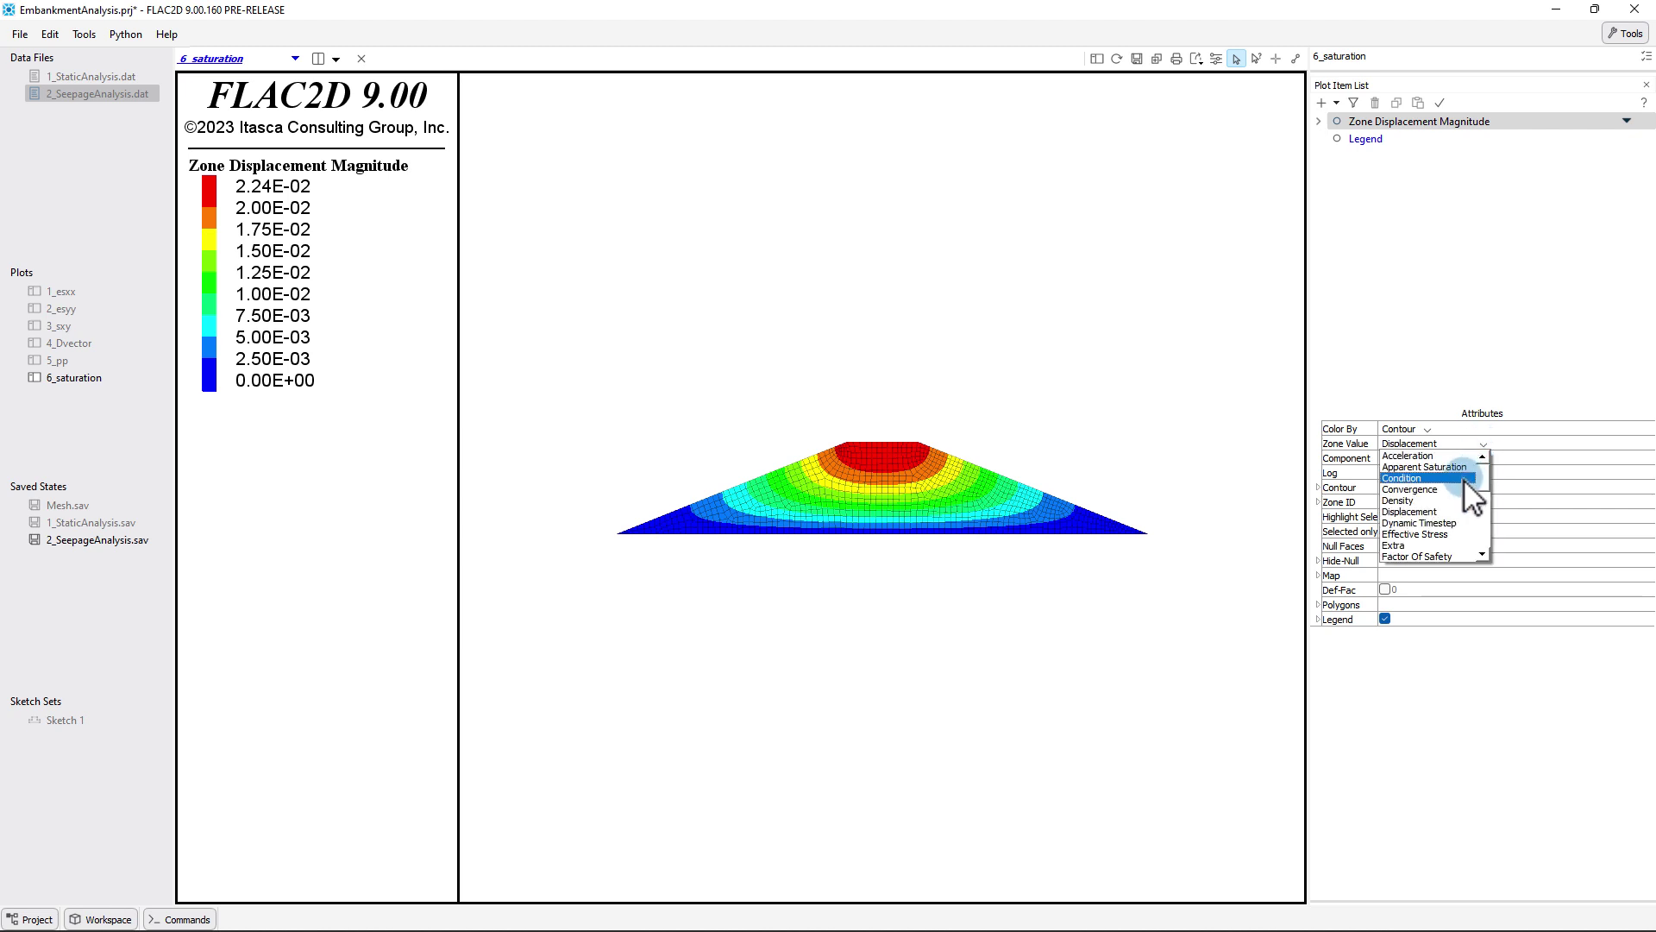
pyautogui.moveTo(1490, 492); pyautogui.dragTo(1473, 521)
pyautogui.click(1424, 536)
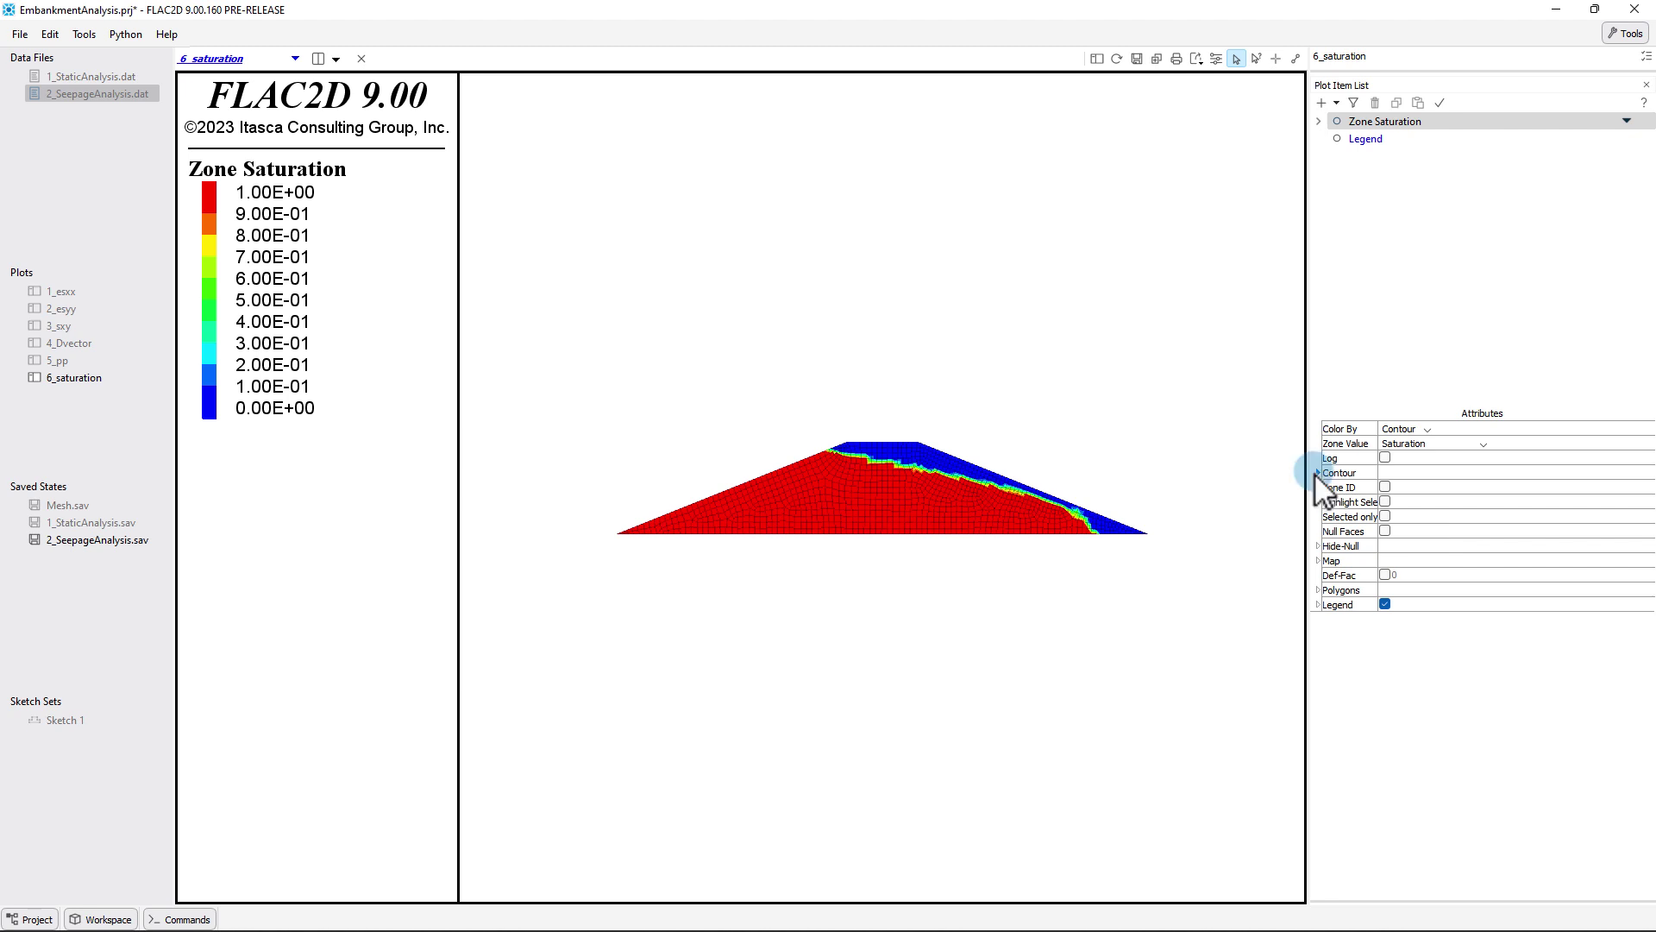
# Save the EmbankmentAnalysis project
pyautogui.click(20, 34)
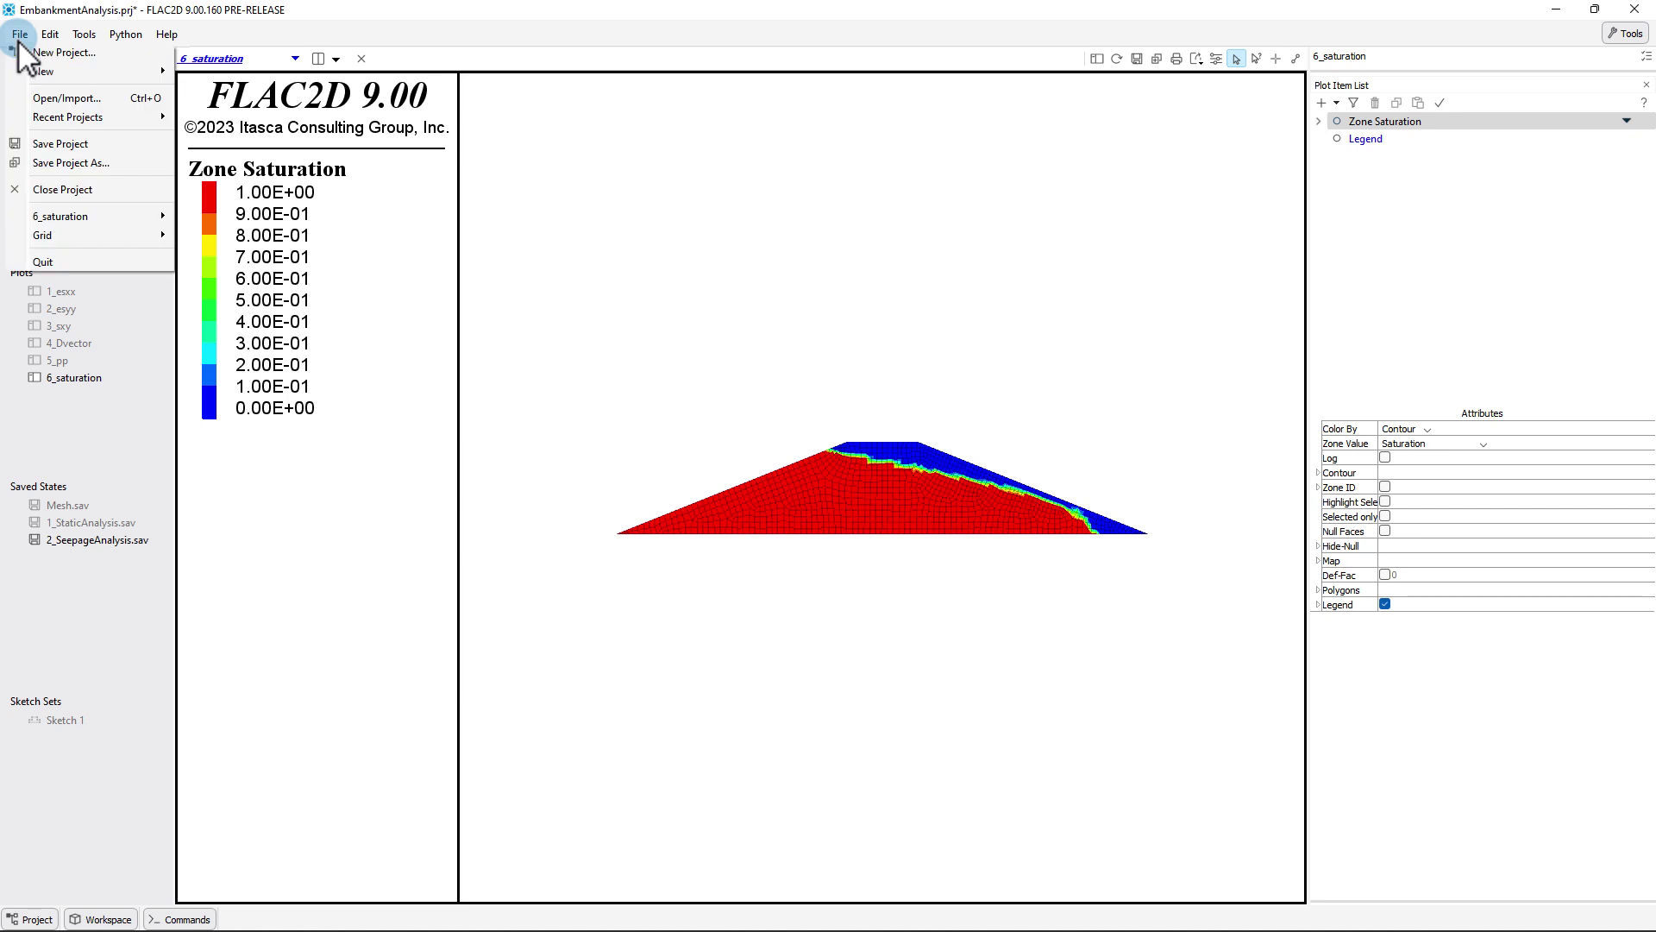
pyautogui.click(50, 142)
pyautogui.click(749, 602)
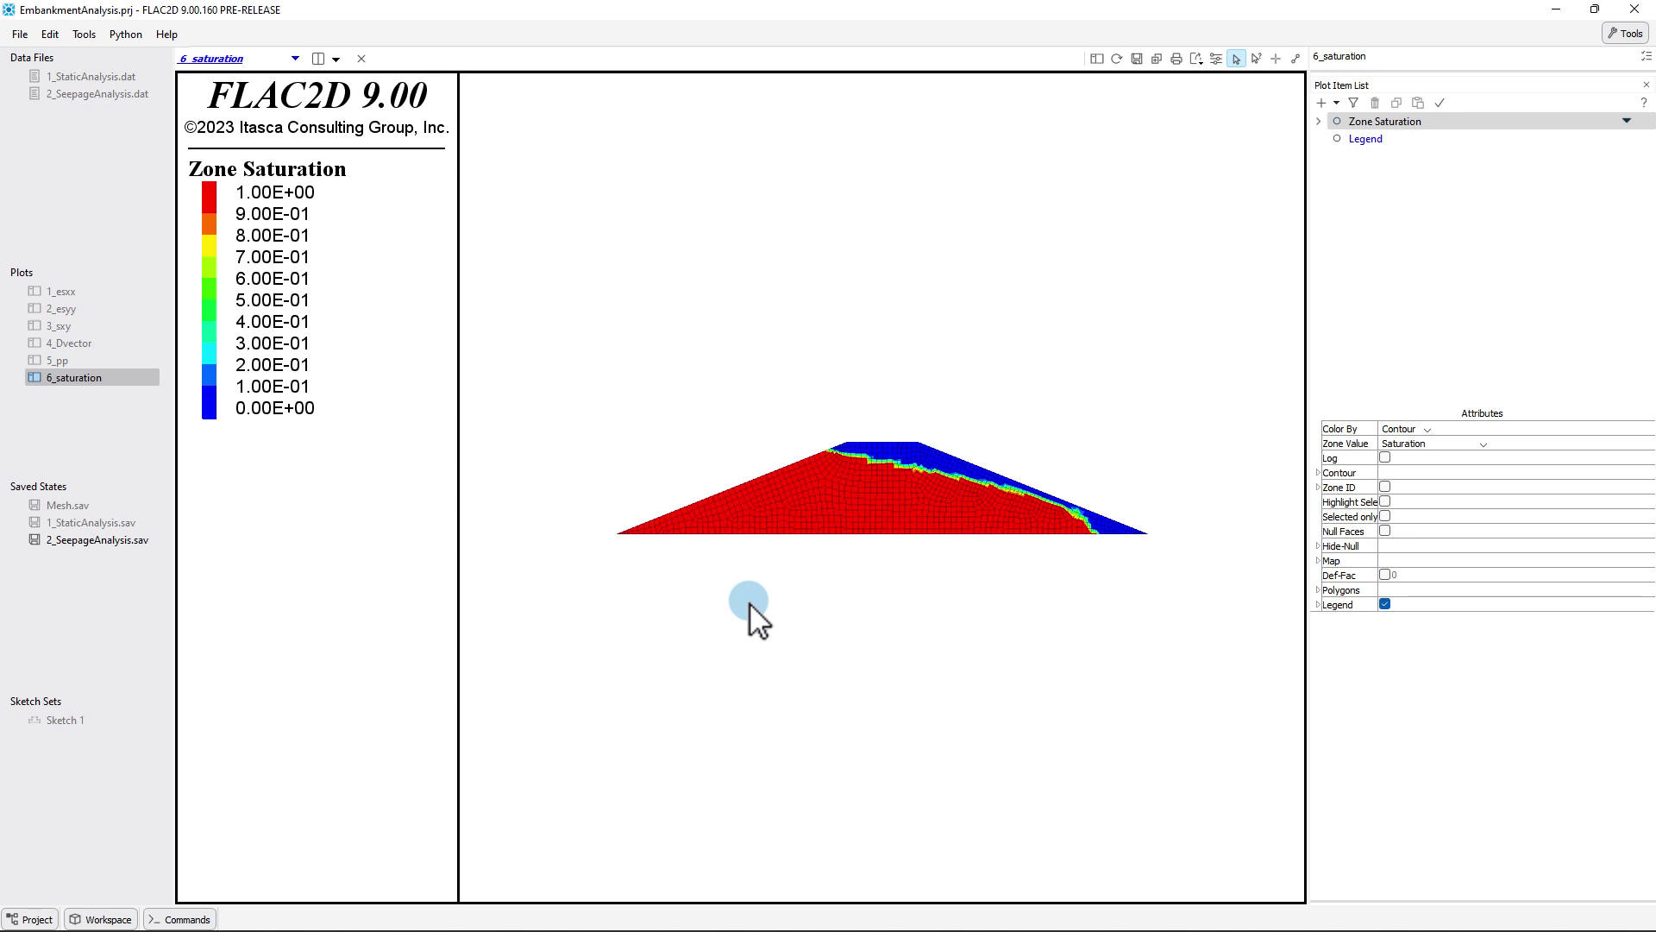
# Display the Information pane alongside the plot item list of the 6_saturation plot
pyautogui.click(1646, 58)
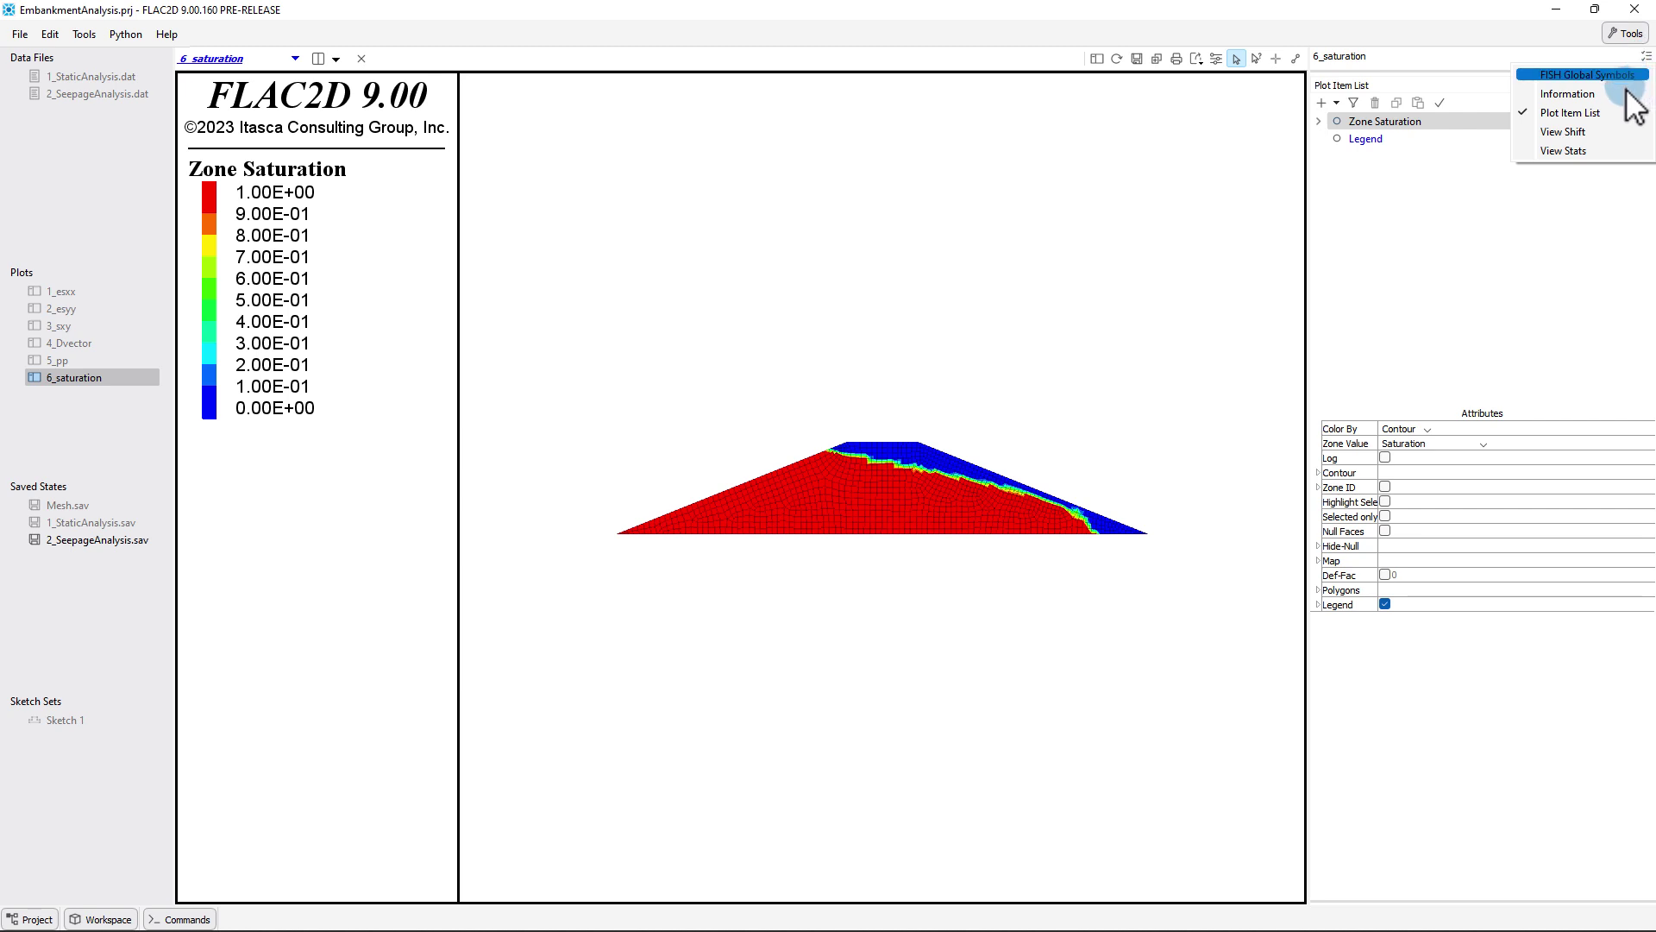
pyautogui.click(1578, 93)
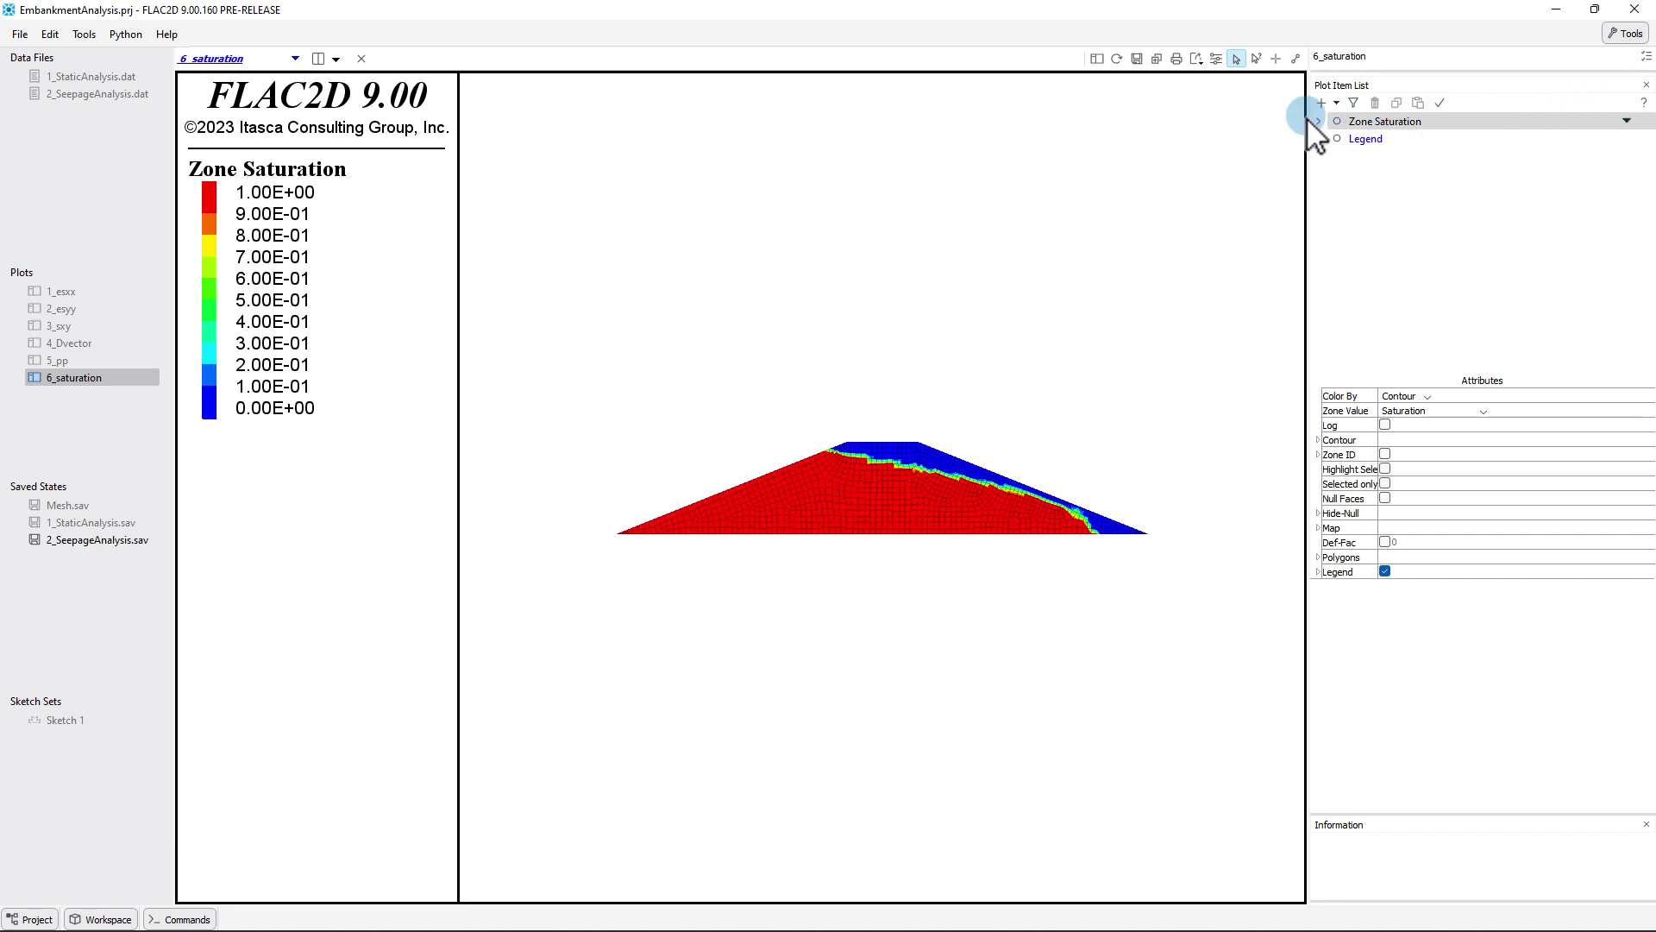
# Show the 5_pp pore pressure plot and inspect zone information in the lower part of the embankment at close range
pyautogui.click(295, 57)
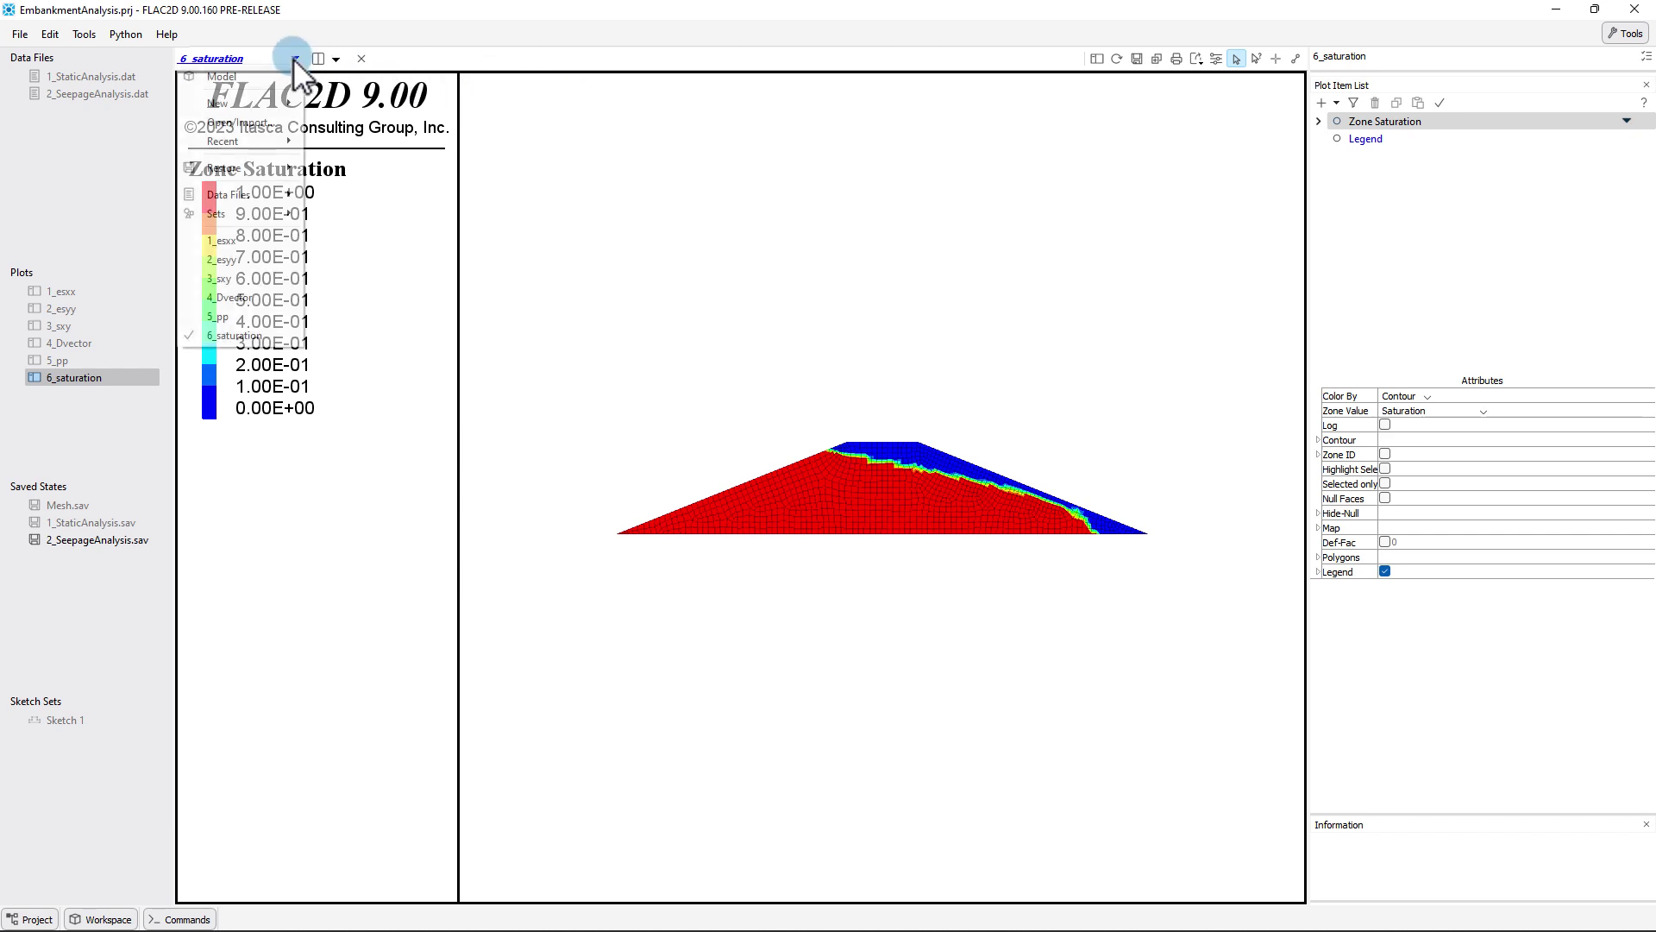
pyautogui.click(241, 318)
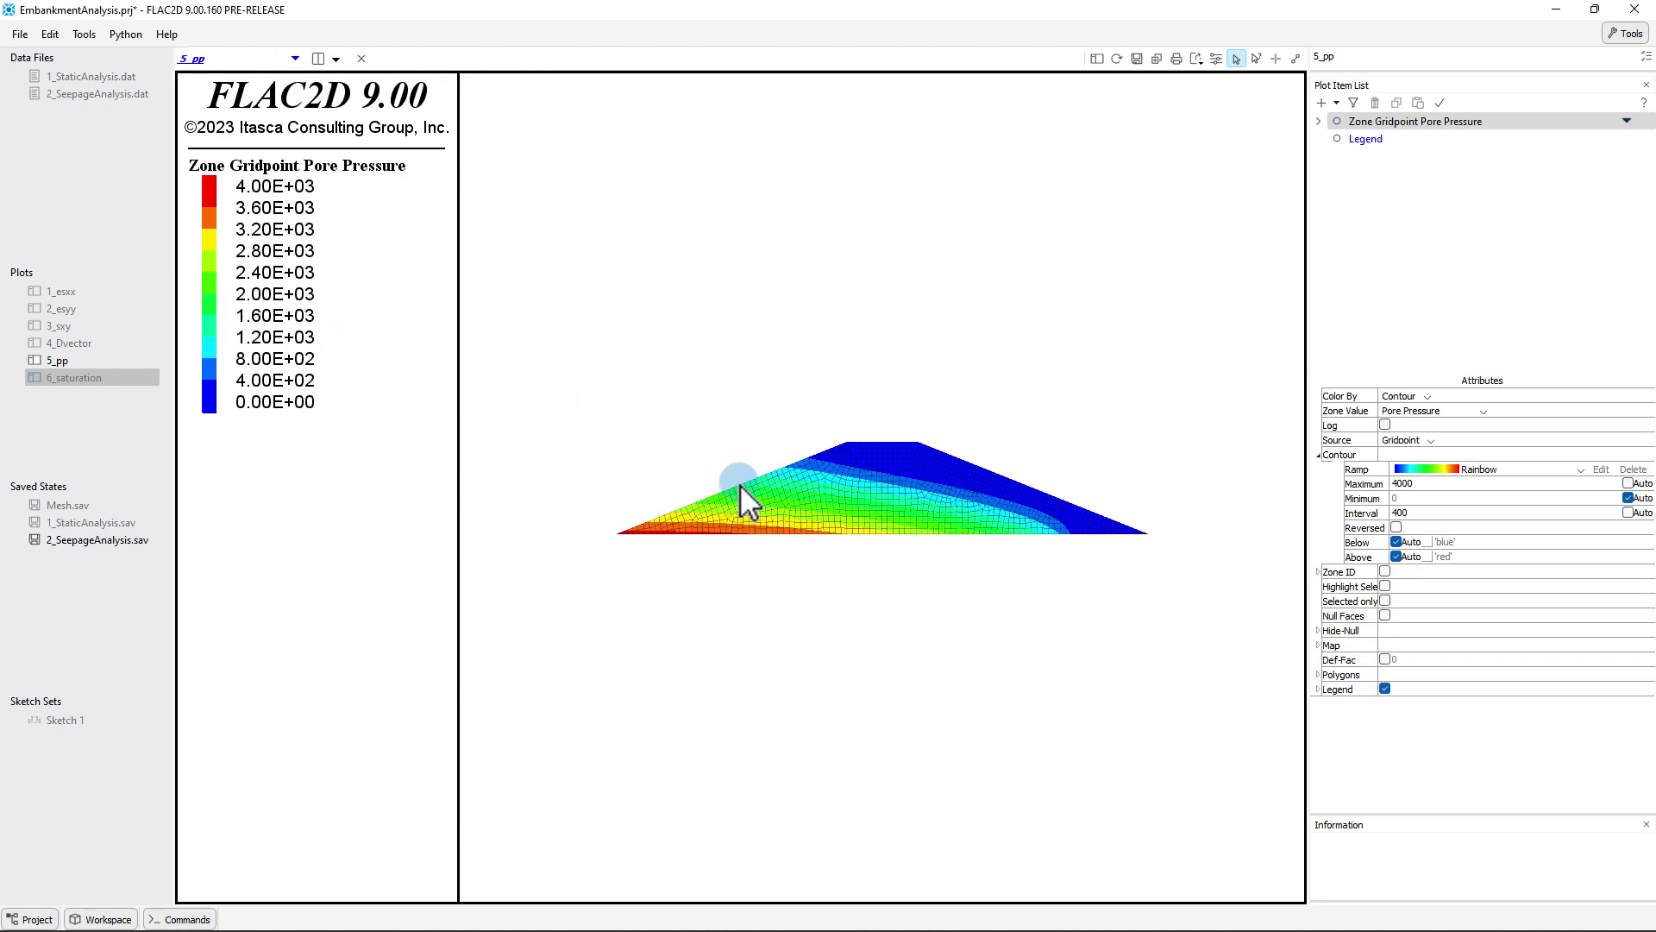
pyautogui.click(831, 516)
pyautogui.scroll(1, 830, 516)
pyautogui.scroll(5, 830, 516)
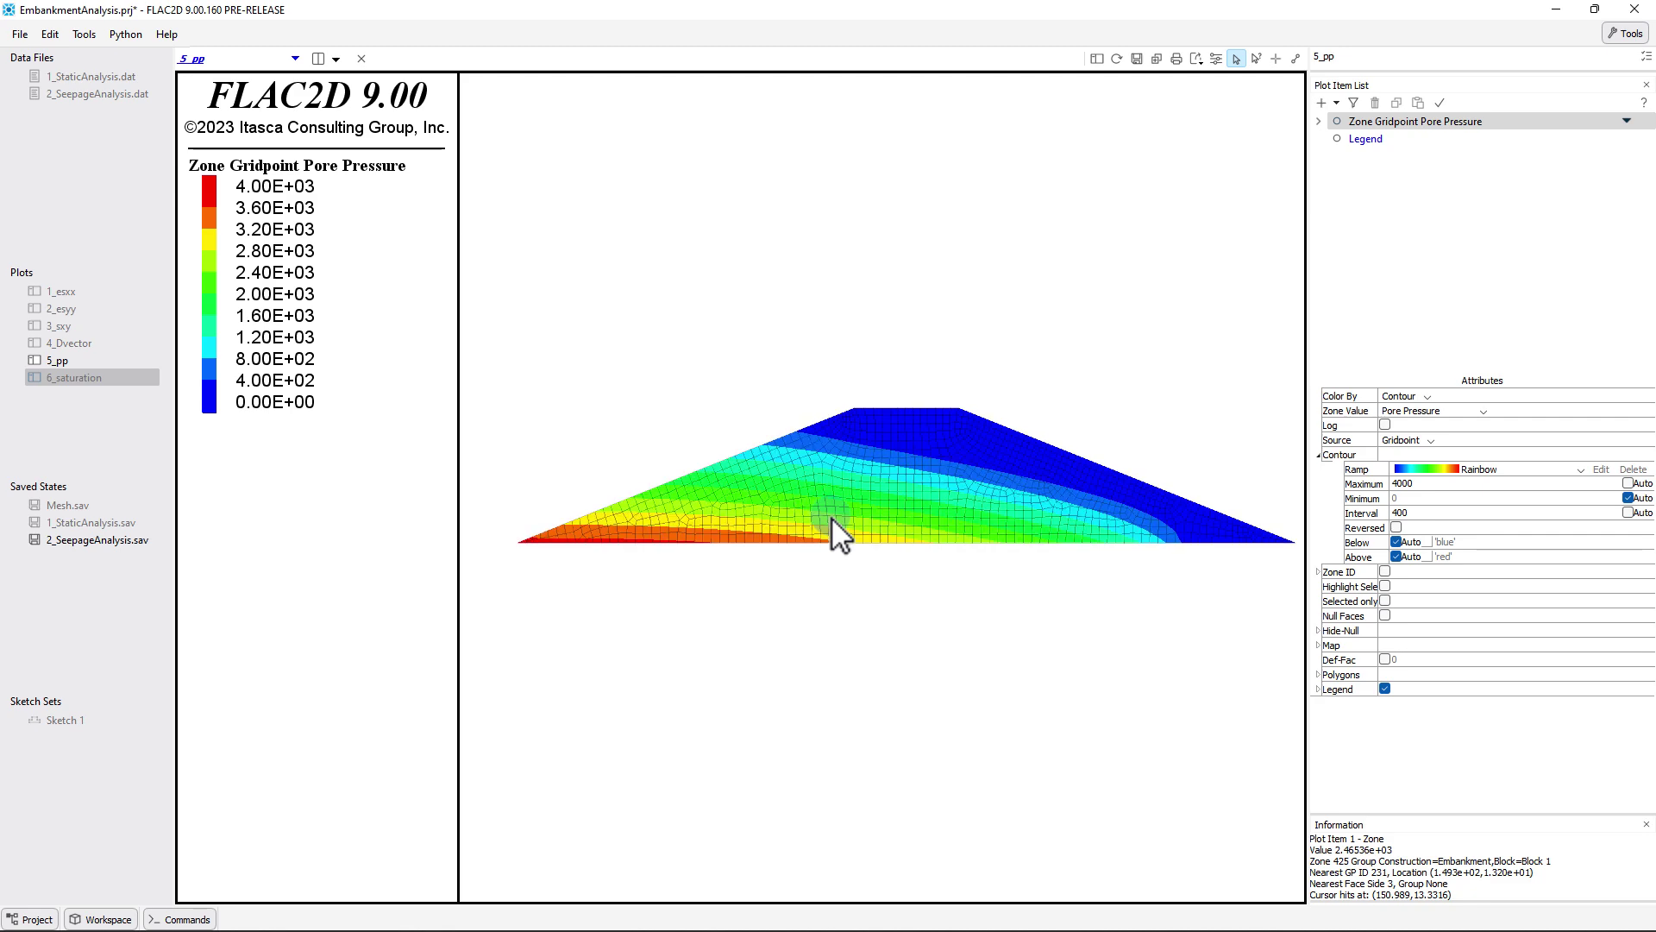
pyautogui.scroll(2, 831, 516)
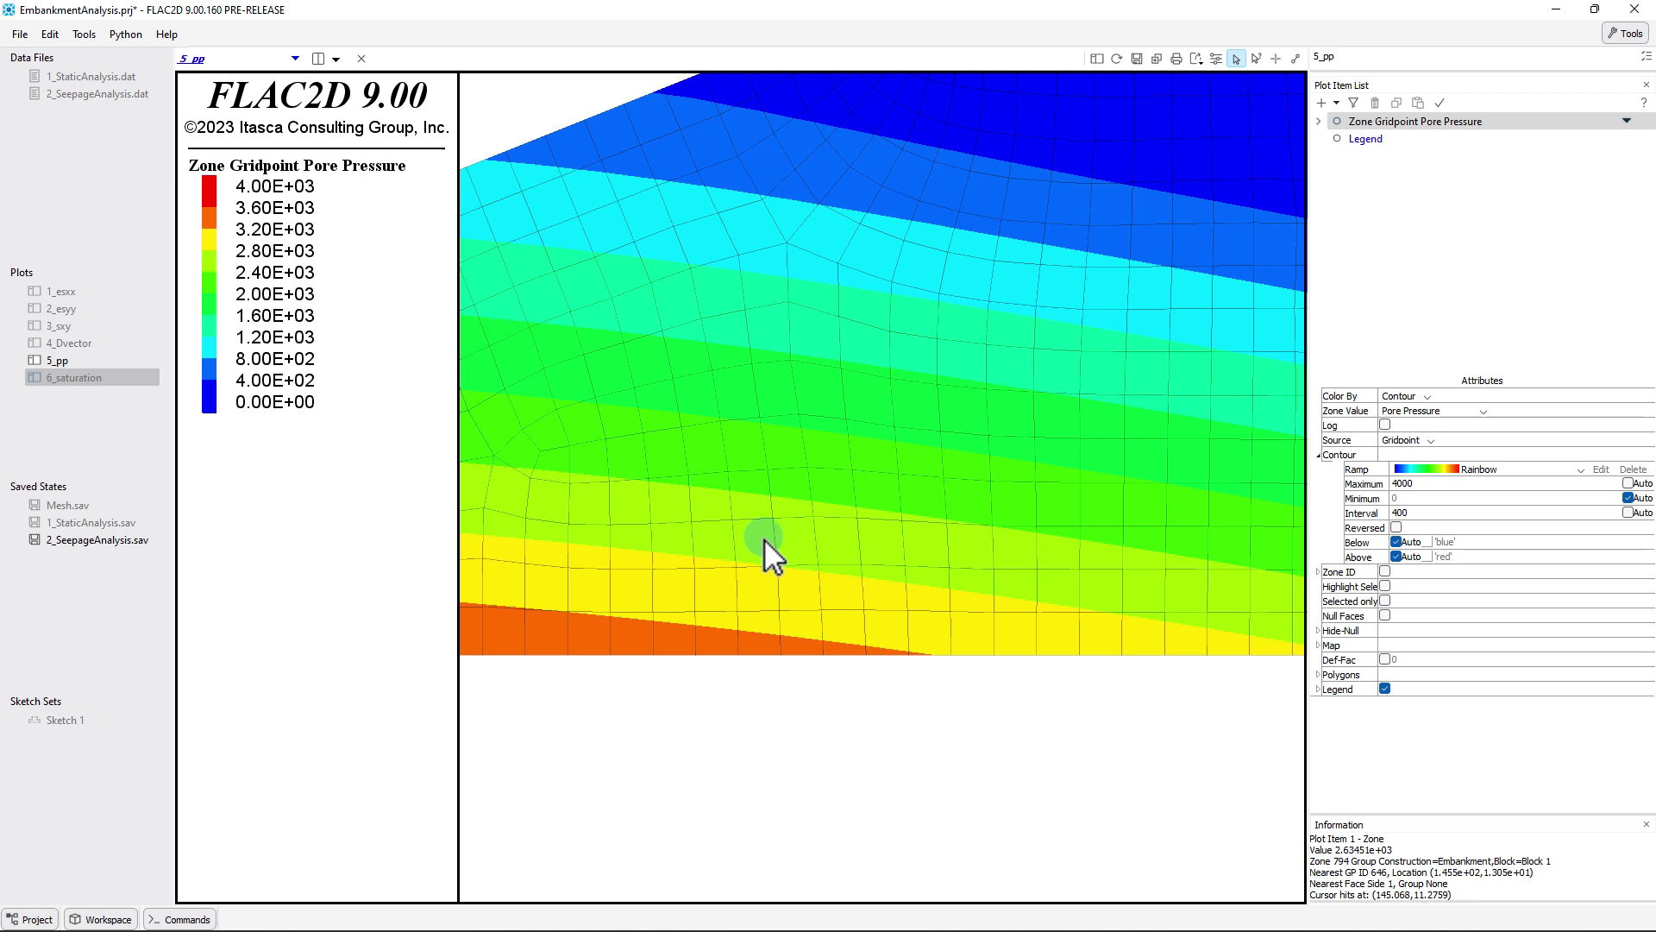
pyautogui.scroll(2, 763, 537)
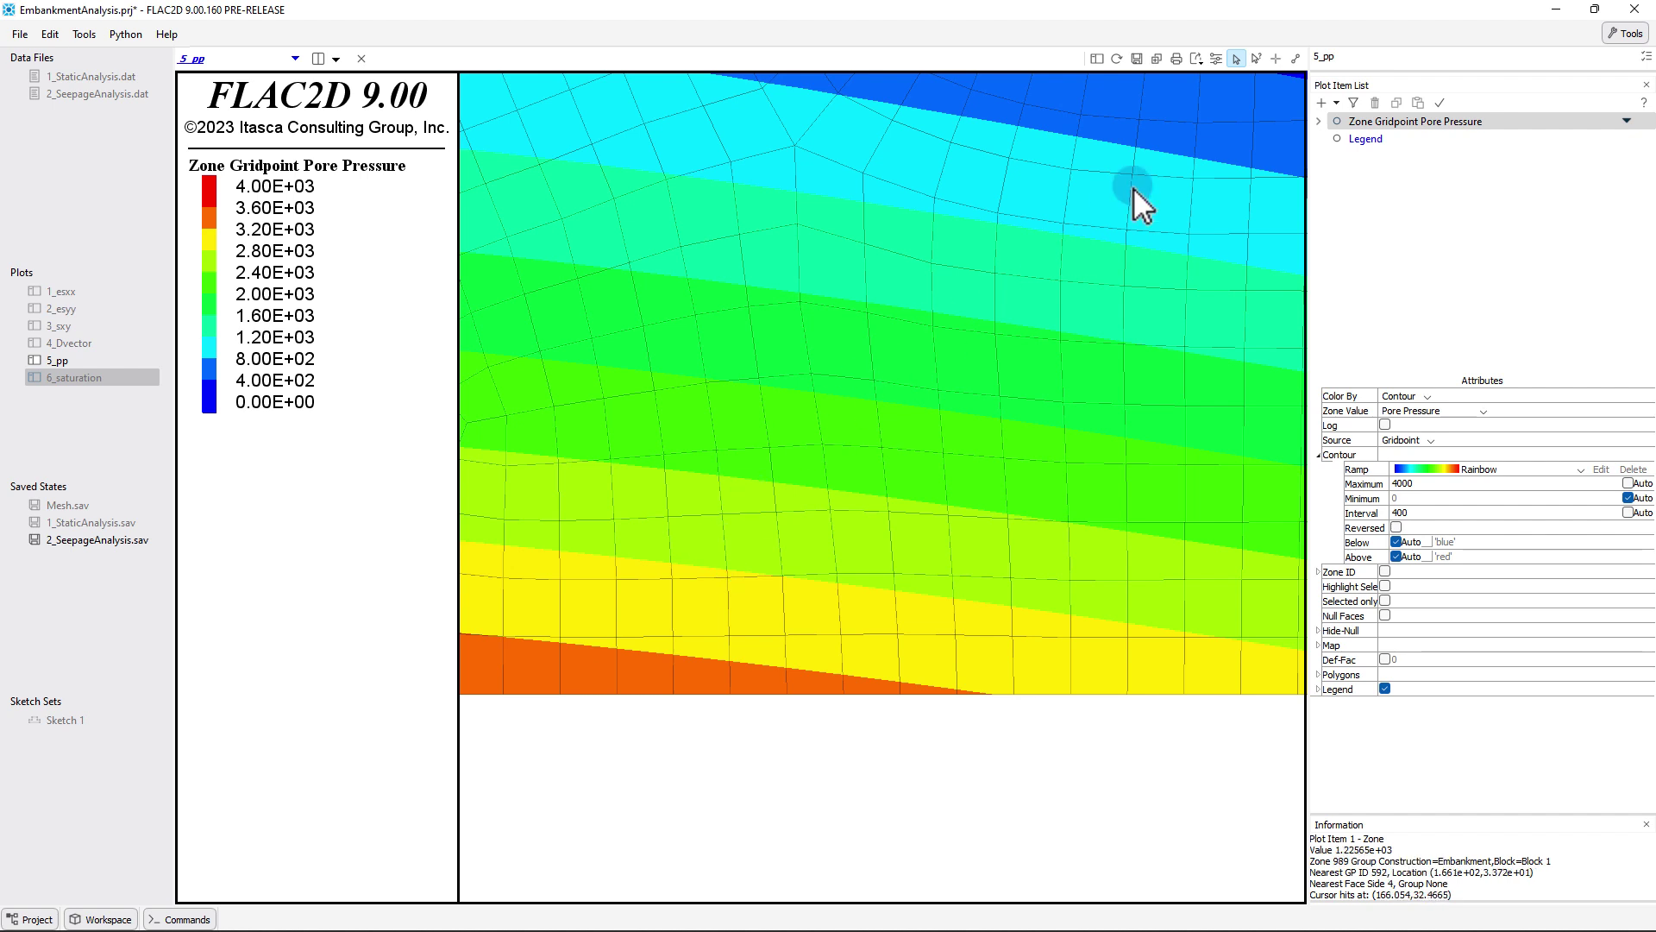
# Query gridpoint 1075 near the base of the embankment, review its properties and close the report
pyautogui.click(1258, 56)
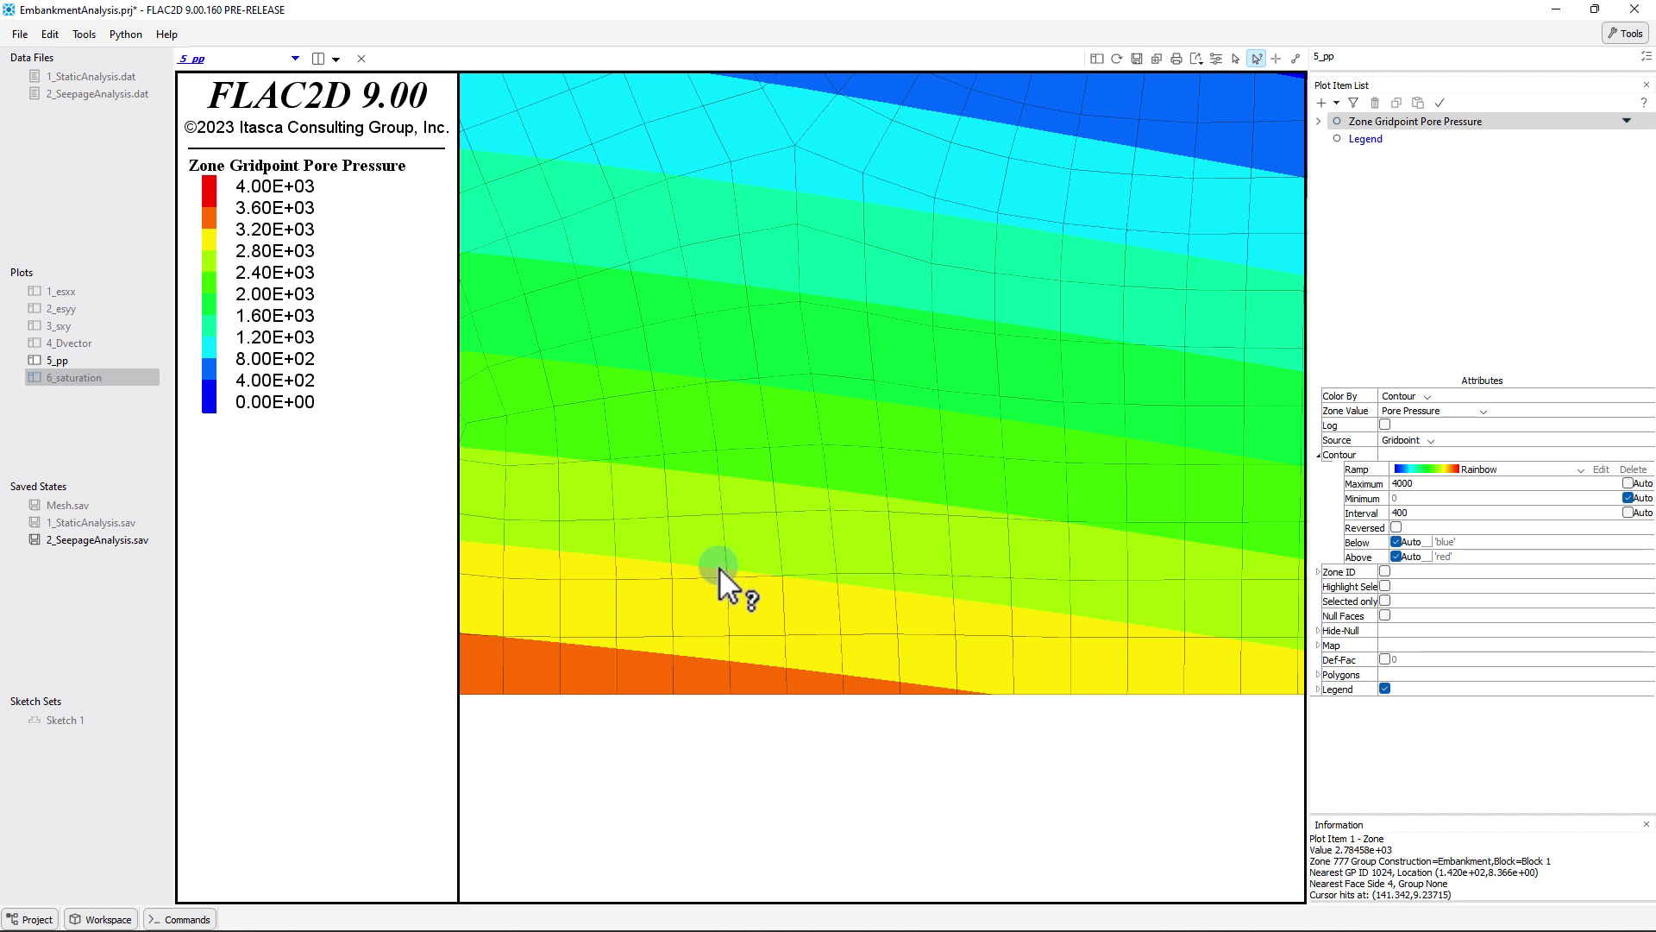
pyautogui.moveTo(717, 567)
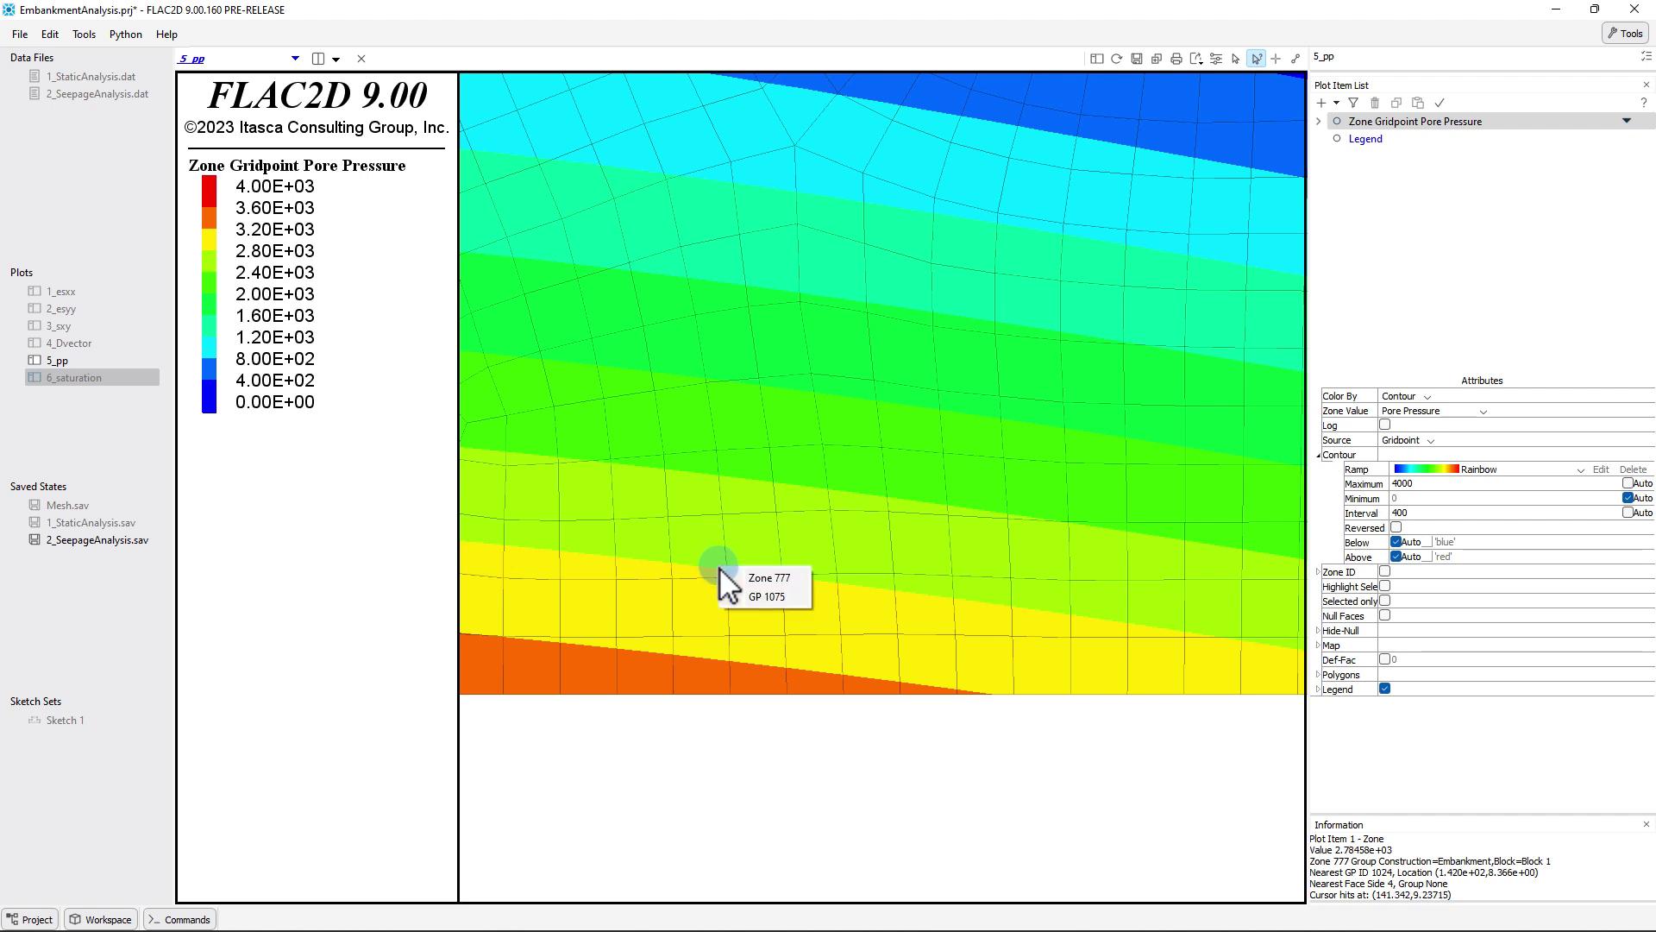
pyautogui.click(764, 596)
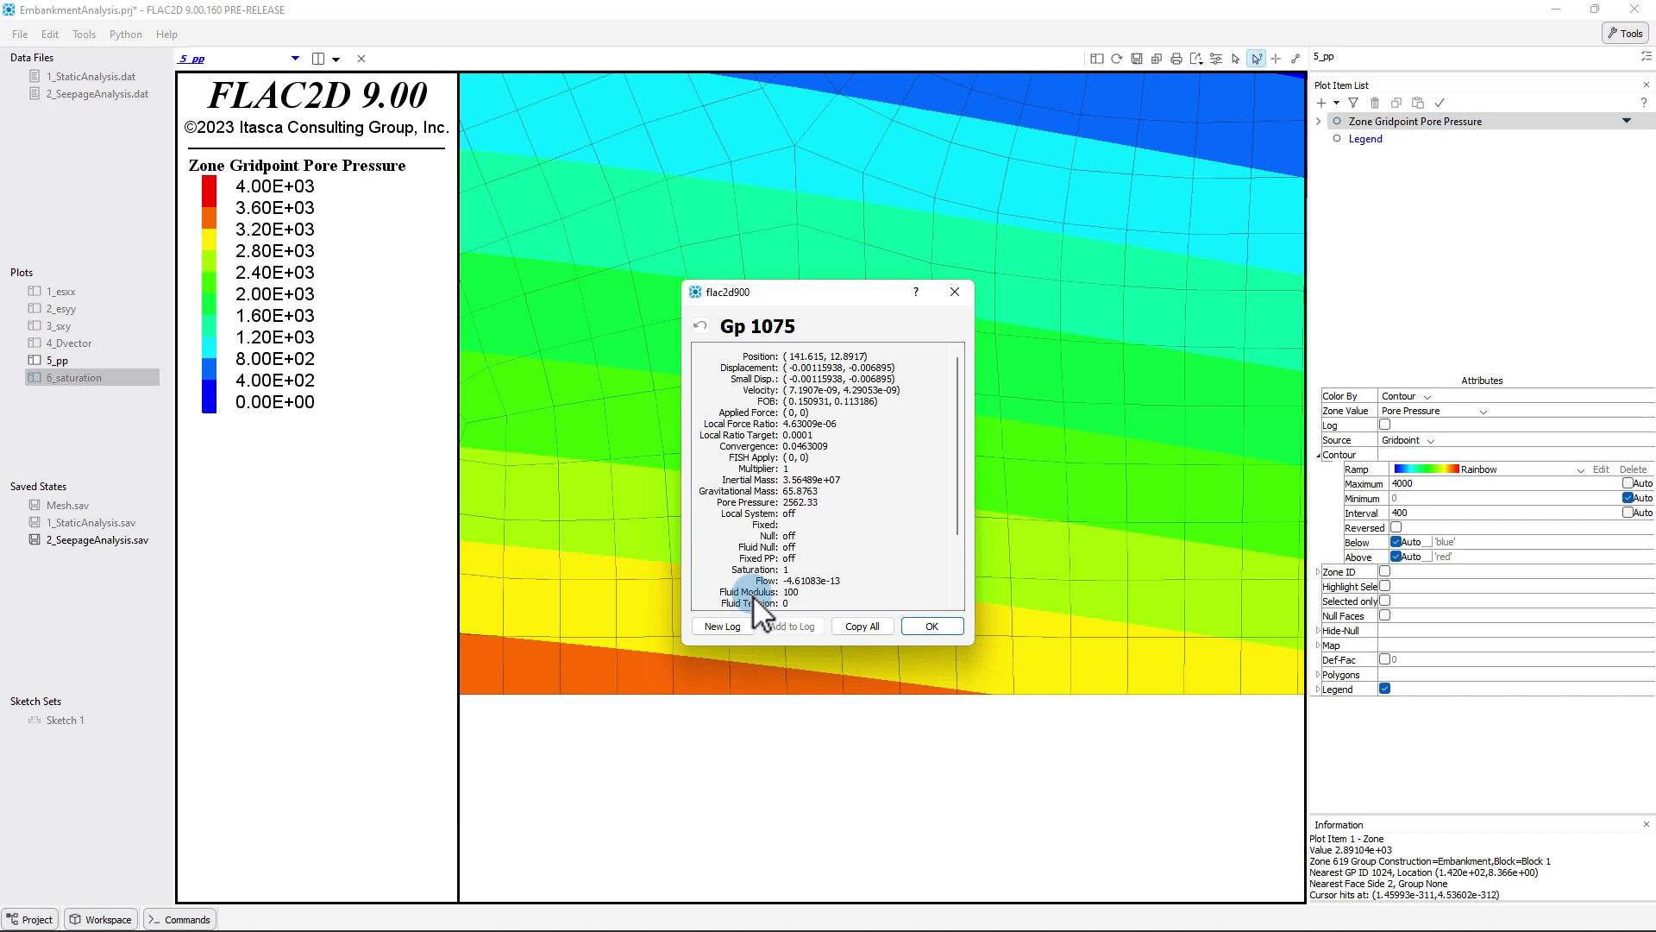
pyautogui.click(917, 627)
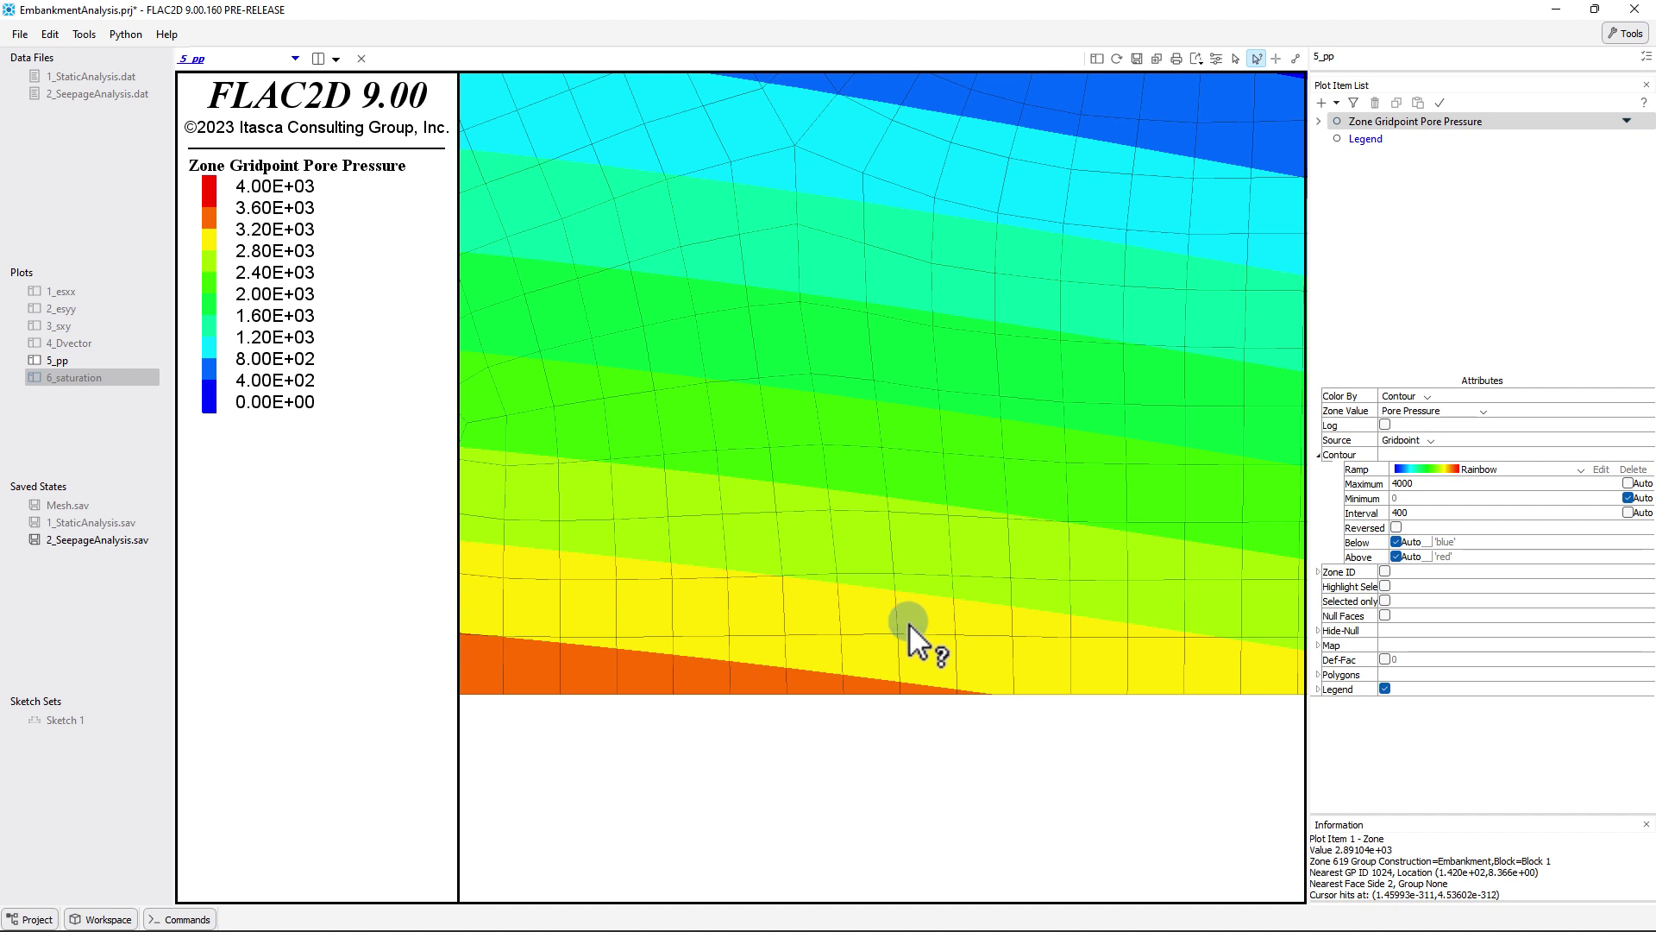
# Create a new data file named 3_FlowCalculation in the EmbankmentAnalysis project folder
pyautogui.click(294, 59)
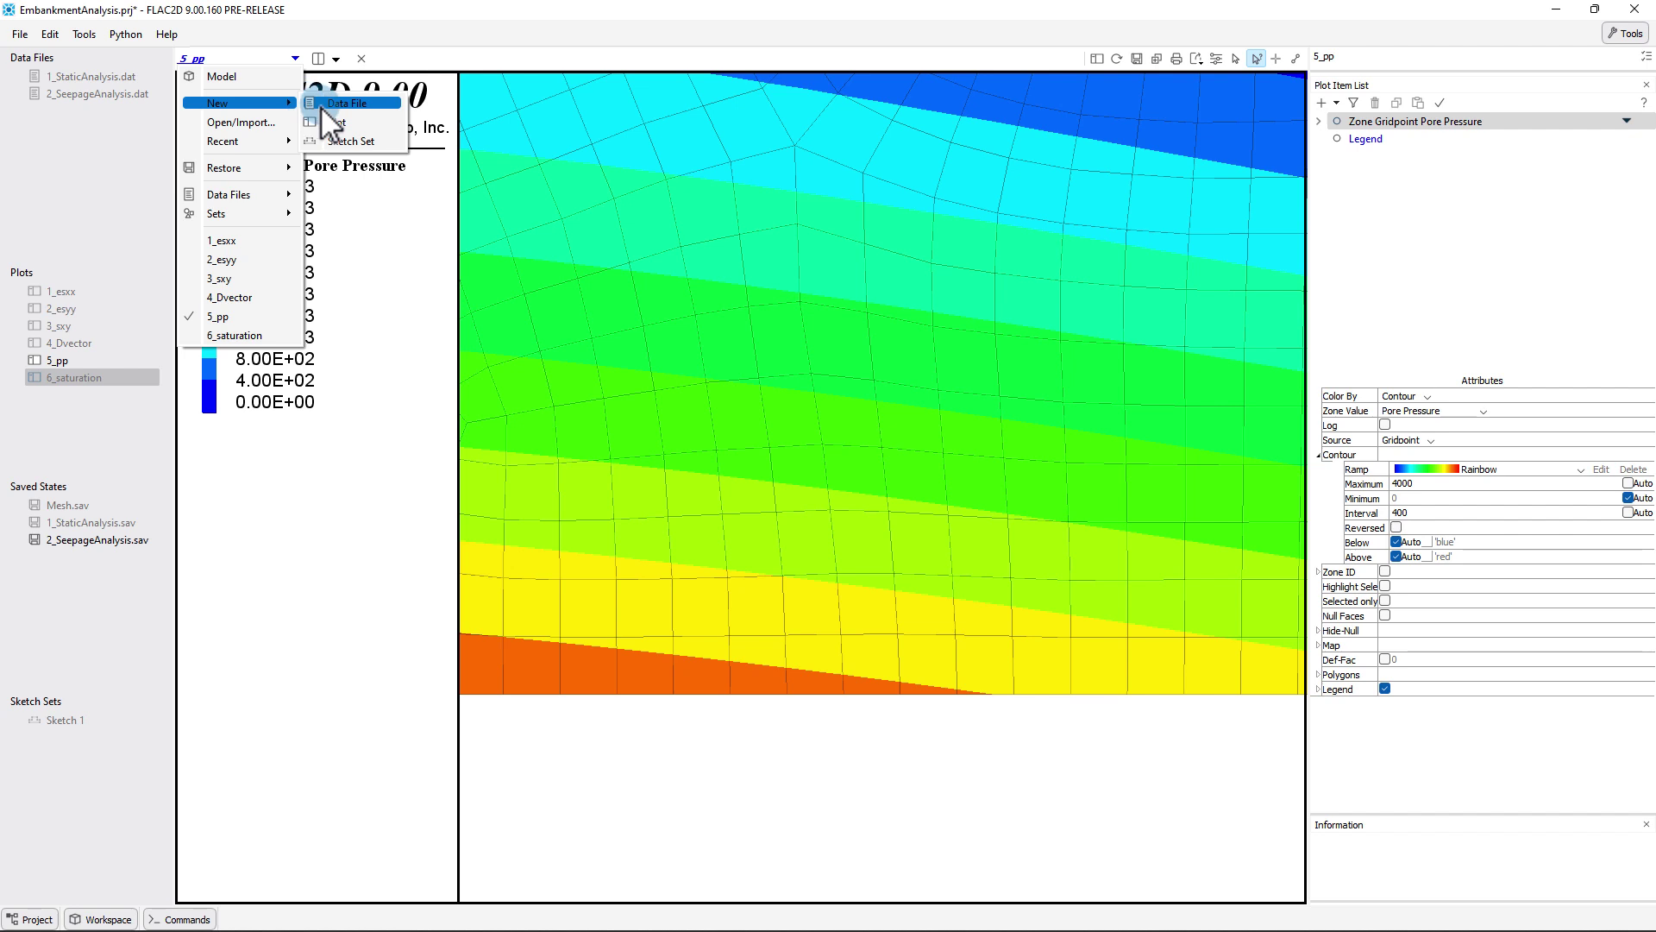
pyautogui.click(328, 120)
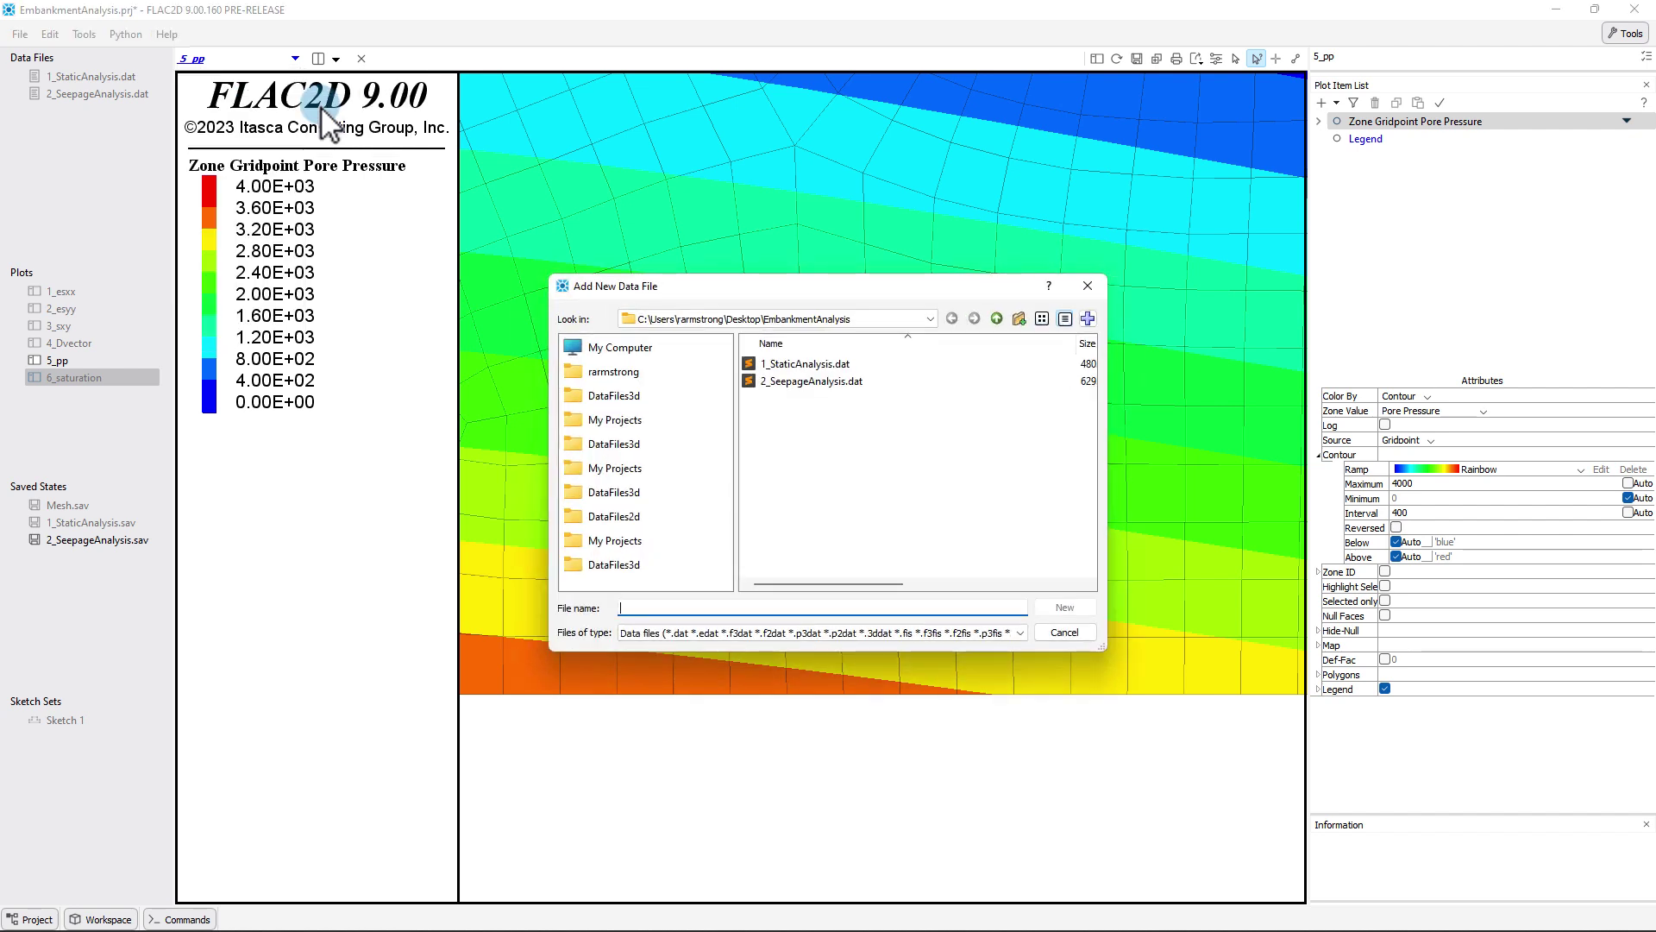
pyautogui.write('3_FlowCalculation')
pyautogui.press('Return')
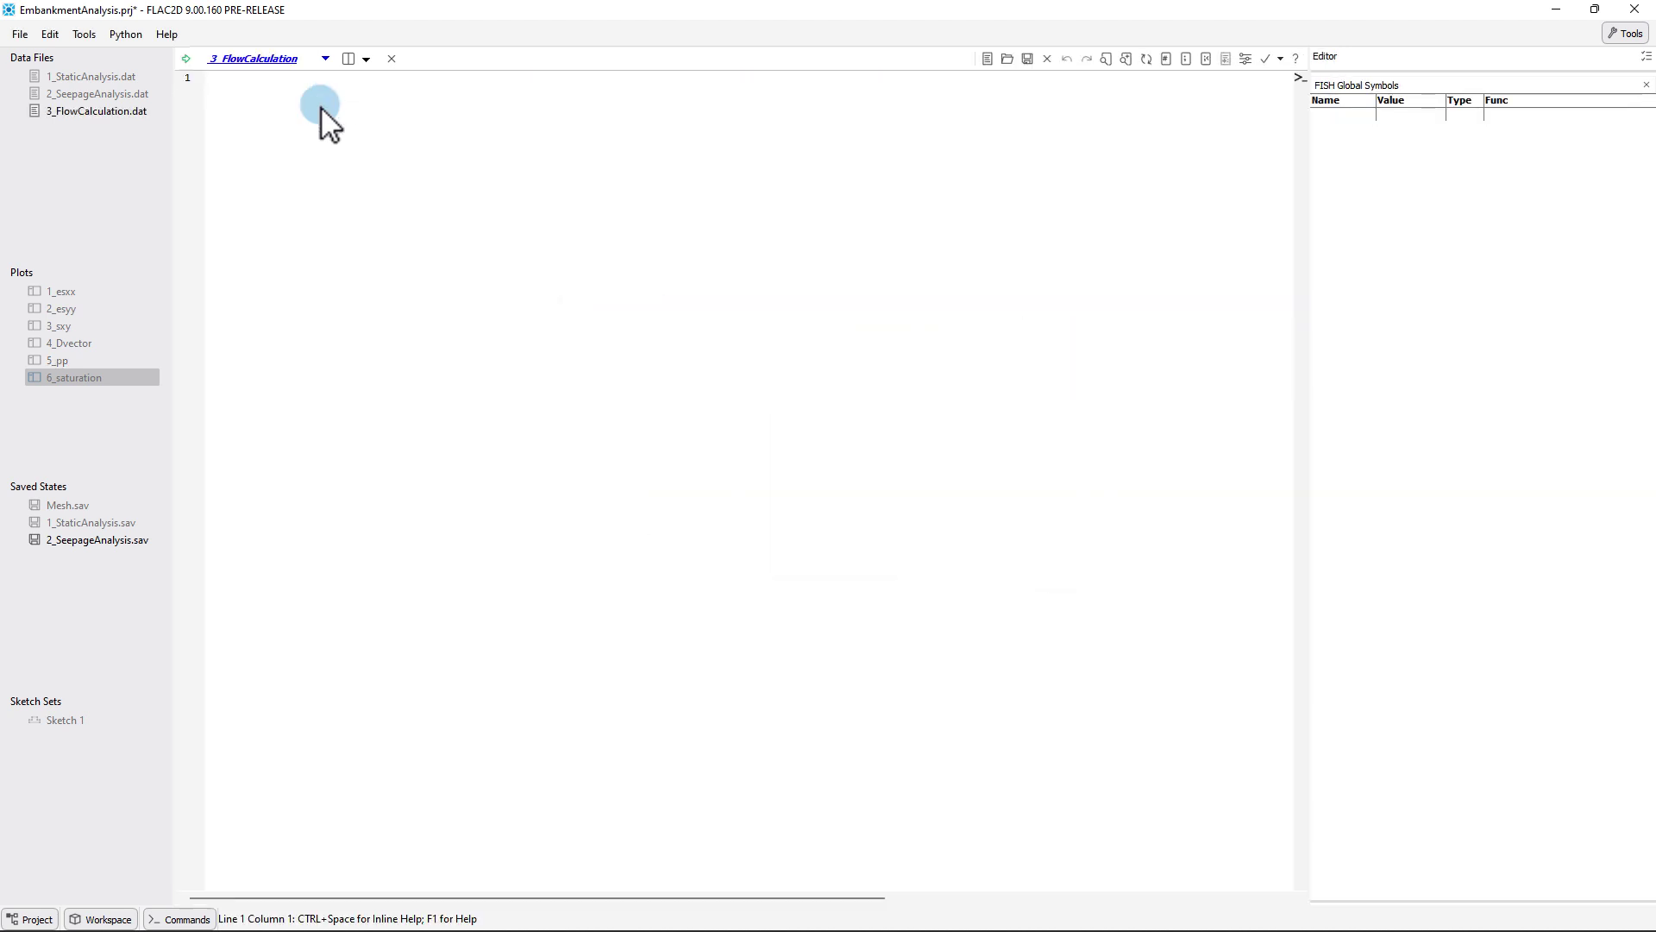